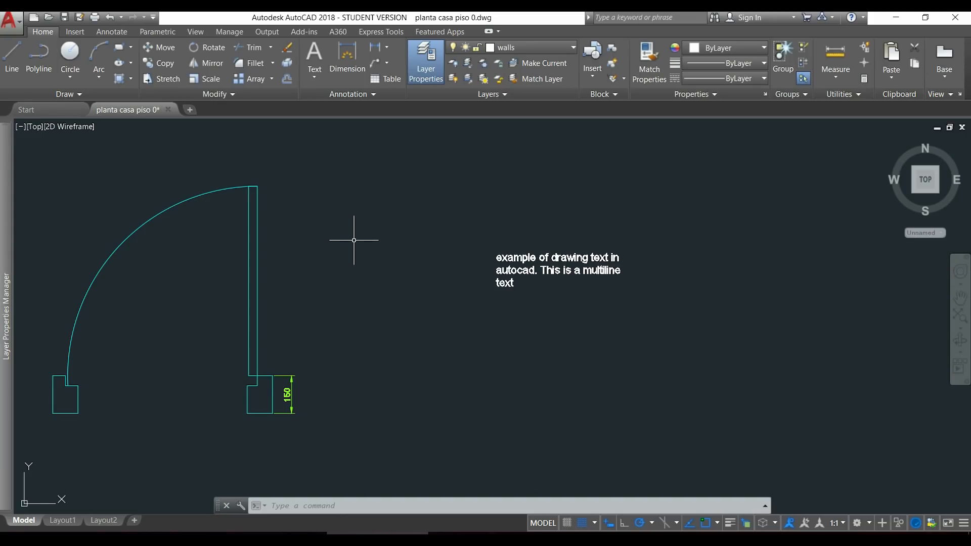
Step: Add multiline text reading "example of drawing a multiline text" between the door and the existing text
{"action": "left_click", "coordinate": [320, 77]}
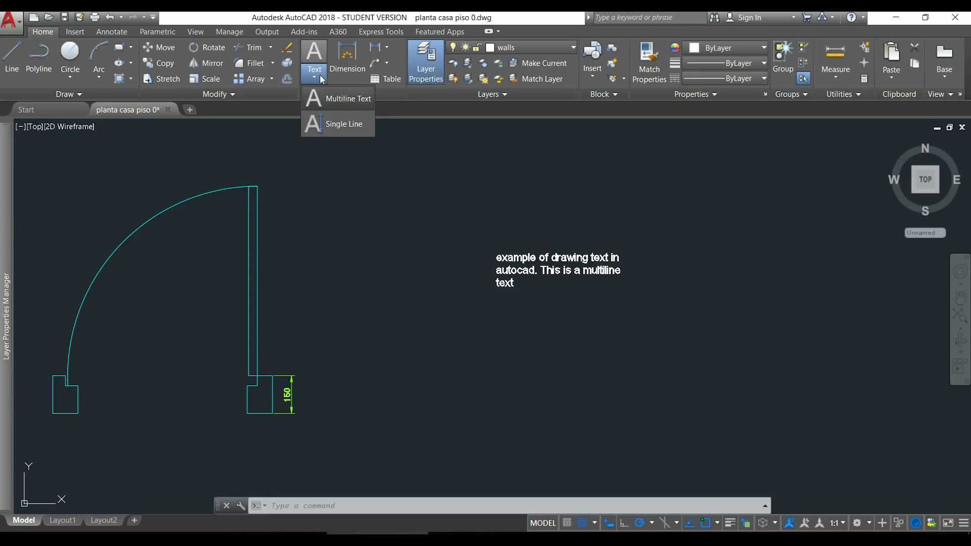
{"action": "left_click", "coordinate": [319, 75]}
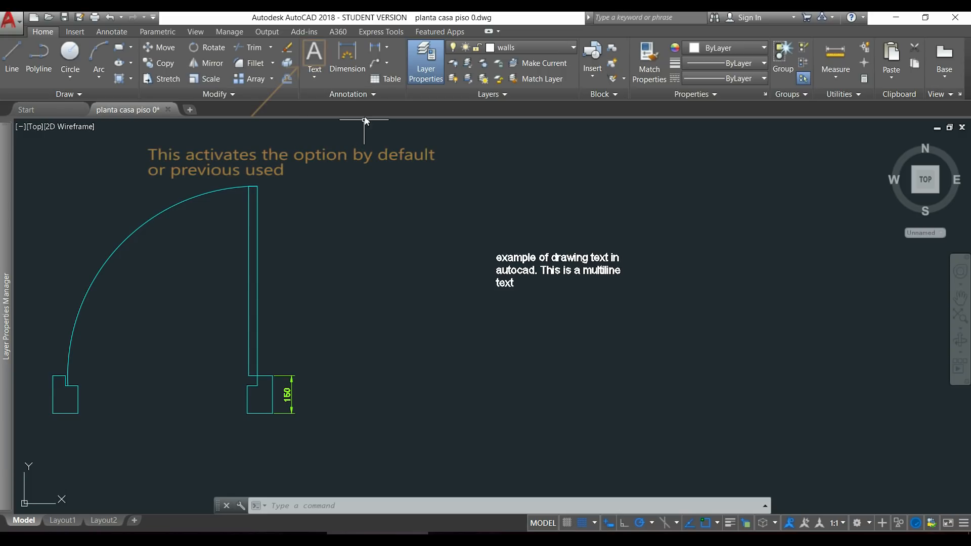
{"action": "left_click", "coordinate": [320, 57]}
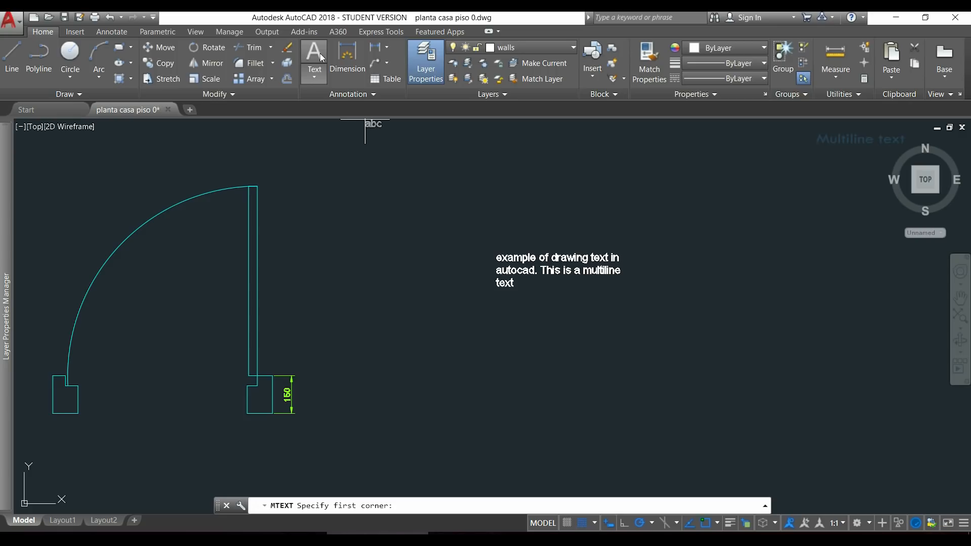
{"action": "left_click", "coordinate": [360, 220]}
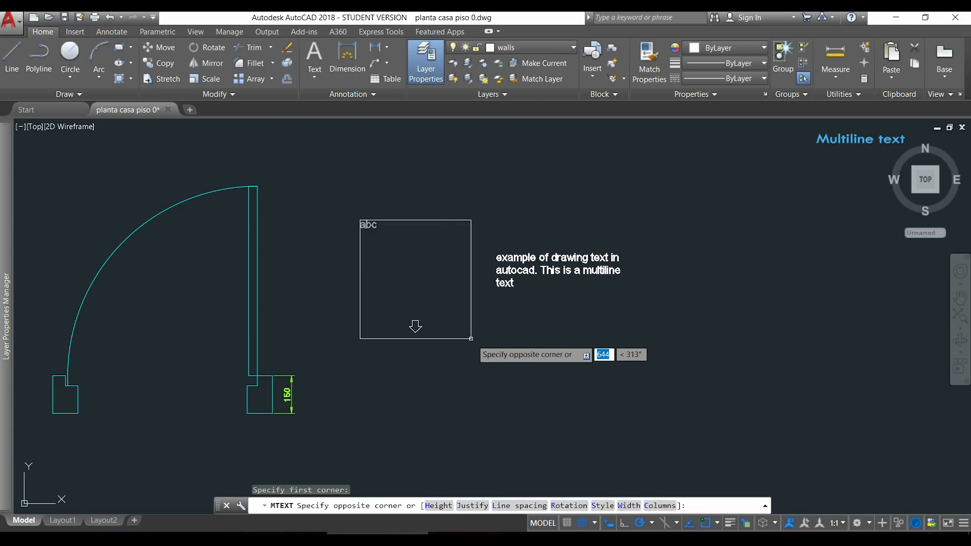
{"action": "left_click", "coordinate": [471, 339]}
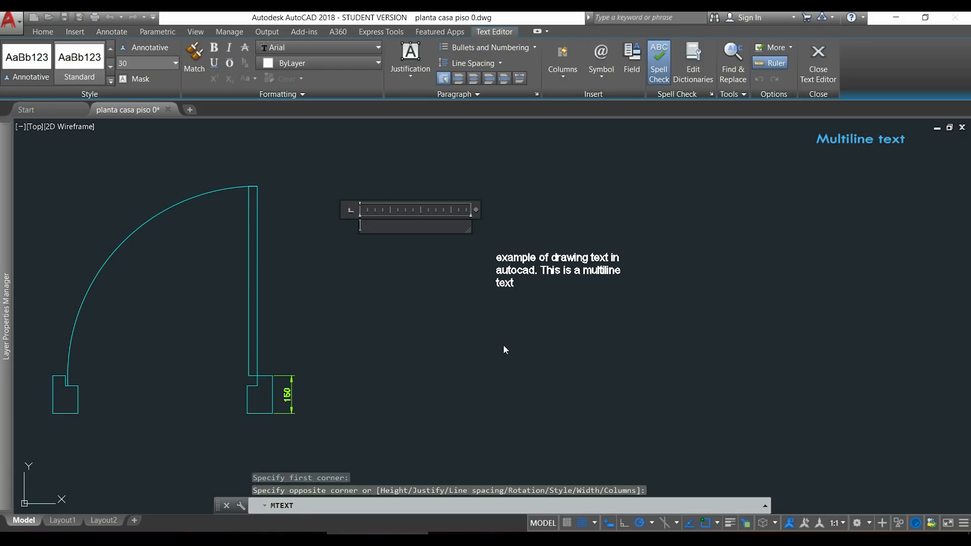
{"action": "type", "text": "example of"}
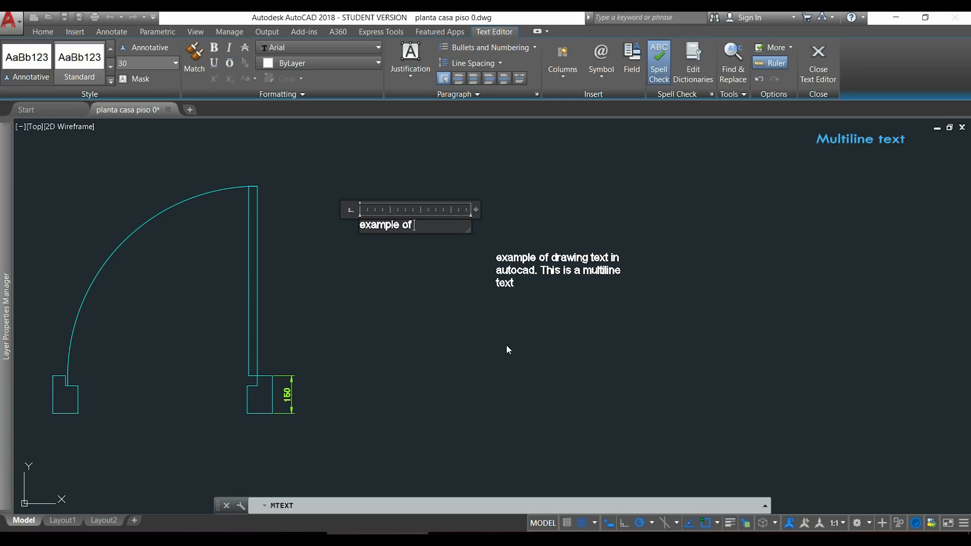
{"action": "type", "text": " drawing a multiline t"}
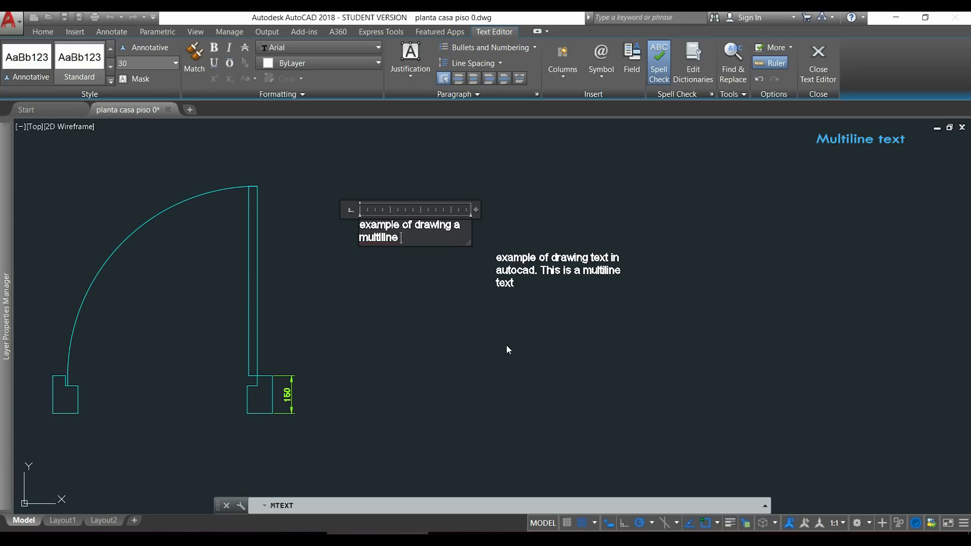
{"action": "type", "text": "ext"}
{"action": "left_click", "coordinate": [451, 334]}
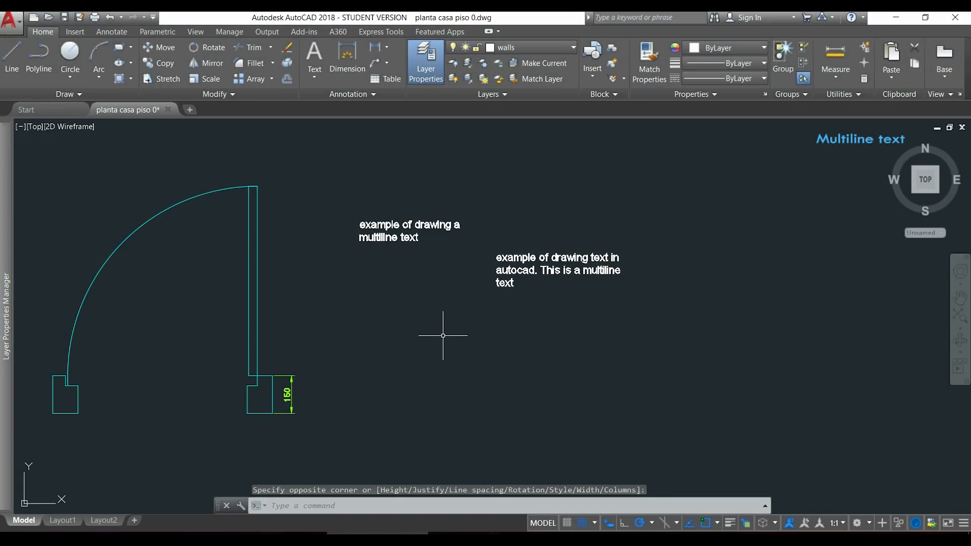
{"action": "left_click", "coordinate": [413, 238]}
{"action": "left_click", "coordinate": [414, 240]}
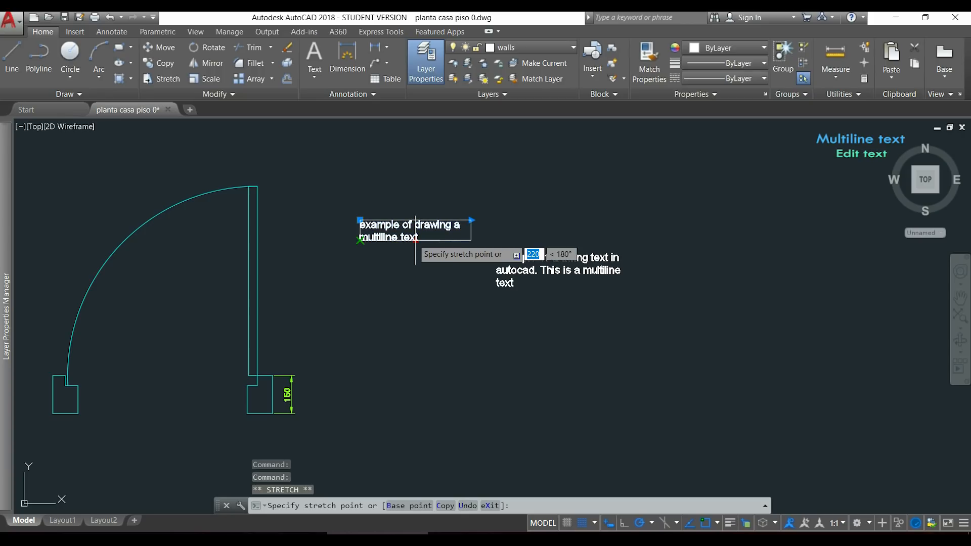
{"action": "key", "text": "Escape"}
Step: Try to set the new multiline text's height to 100 without selecting its characters
{"action": "double_click", "coordinate": [399, 222]}
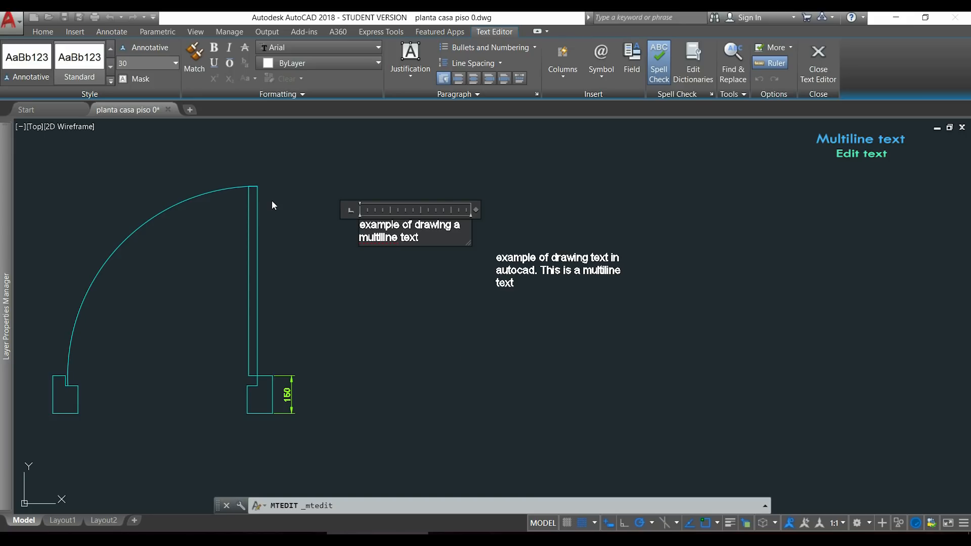
{"action": "left_click", "coordinate": [140, 66]}
{"action": "type", "text": "100"}
{"action": "left_click", "coordinate": [420, 276]}
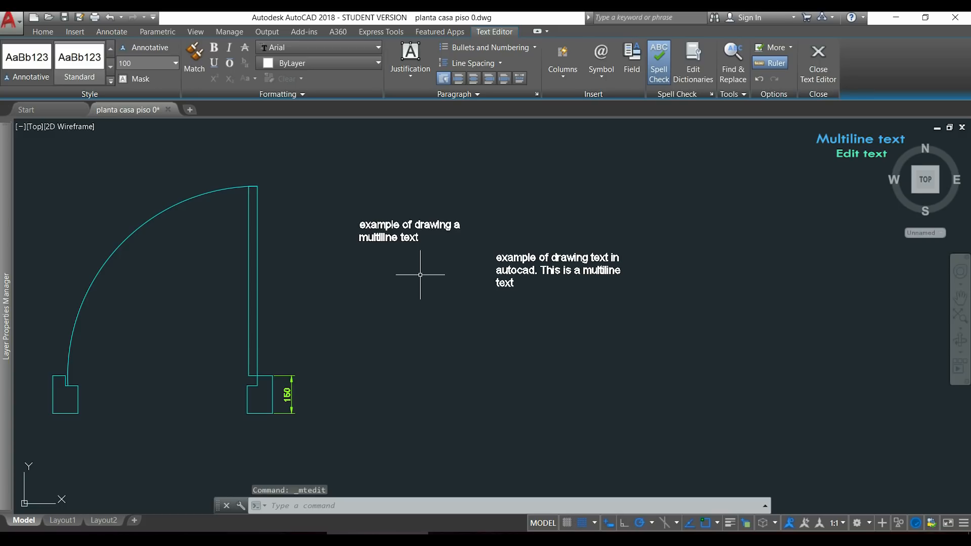
Step: Reopen the new multiline text, select all of its characters and set their height to 100
{"action": "left_click", "coordinate": [404, 237]}
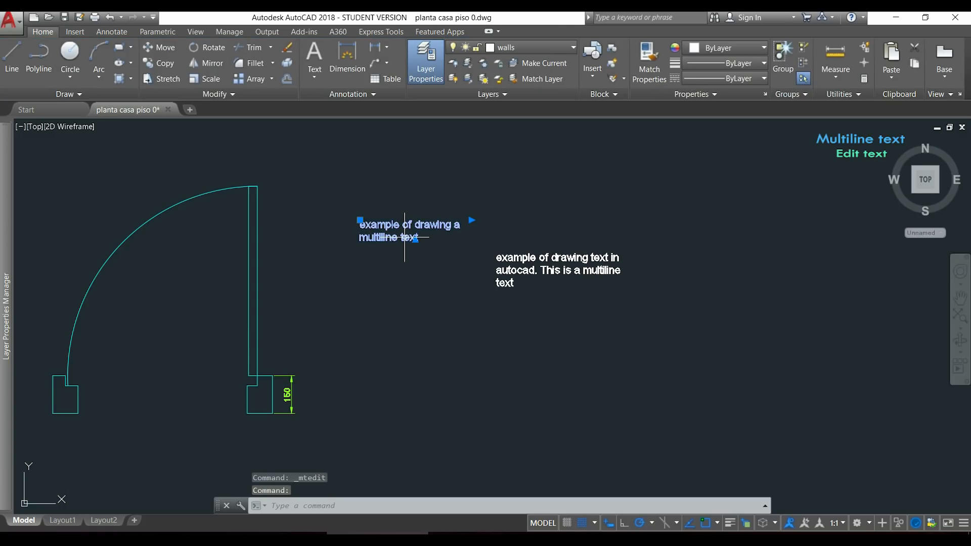
{"action": "double_click", "coordinate": [405, 237]}
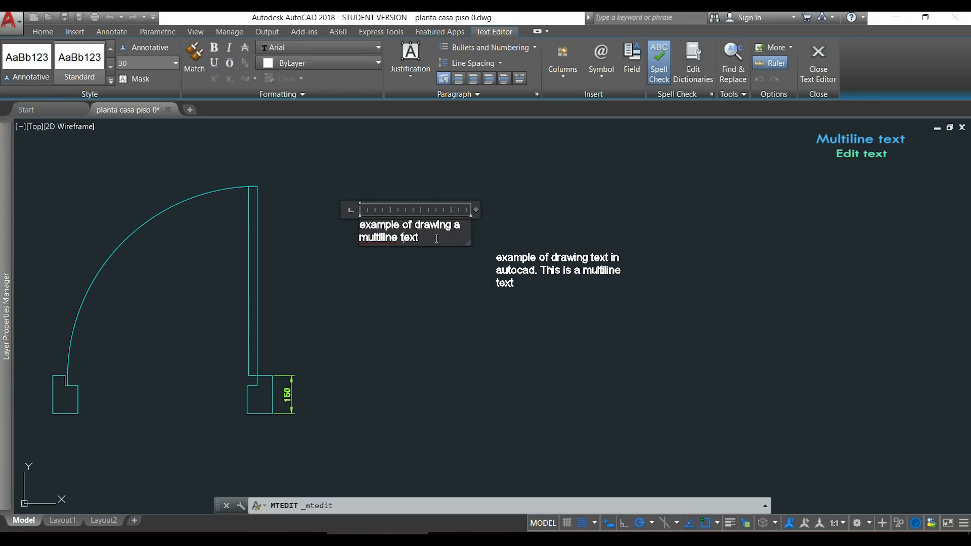
{"action": "key", "text": "ctrl+a"}
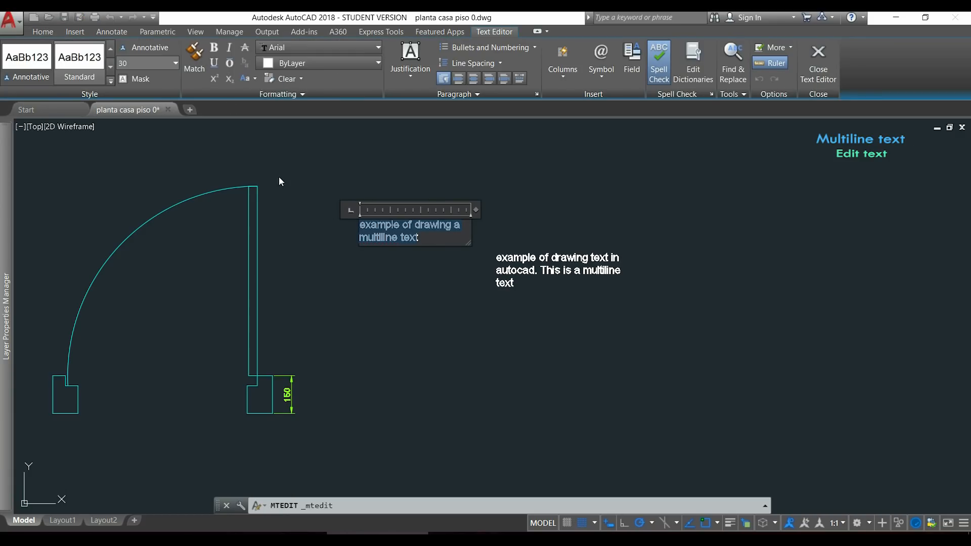
{"action": "left_click", "coordinate": [138, 64]}
{"action": "type", "text": "100"}
{"action": "key", "text": "Return"}
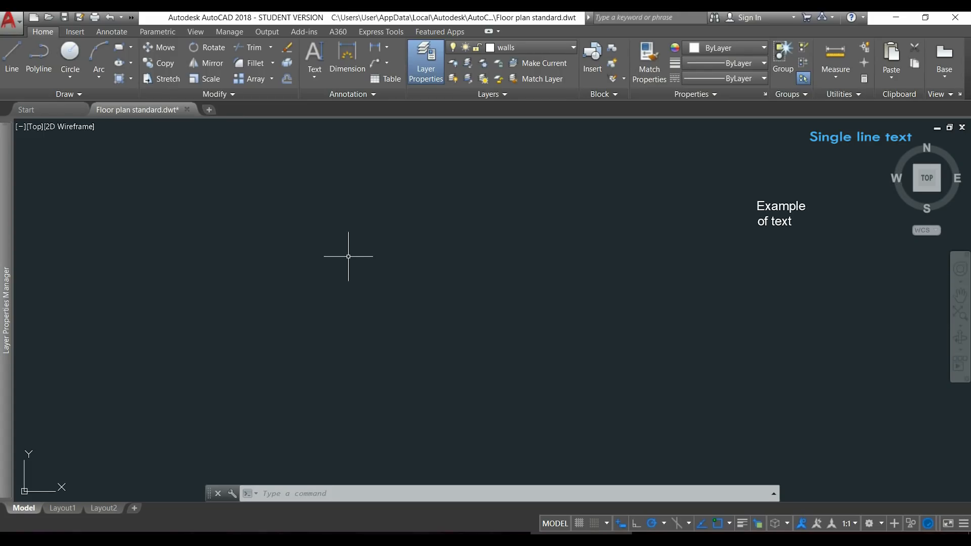
Step: Place horizontal single-line text reading "text" with a height of 20 in the empty area beside the "Example of text" note
{"action": "left_click", "coordinate": [319, 77]}
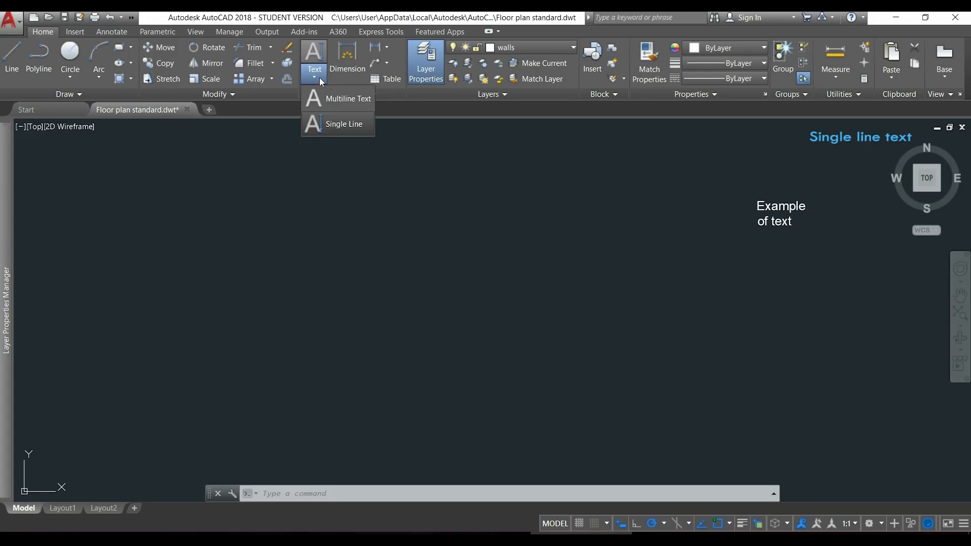
{"action": "left_click", "coordinate": [364, 127]}
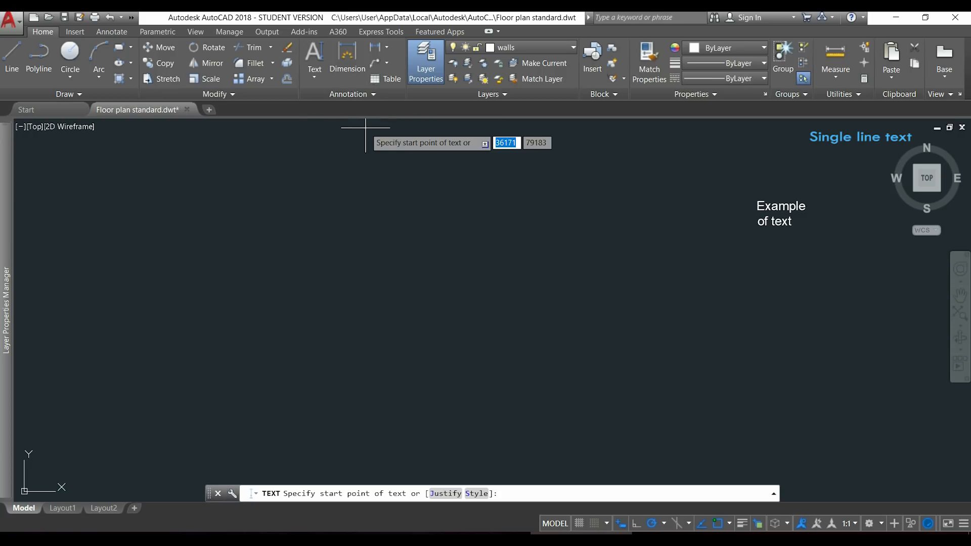
{"action": "left_click", "coordinate": [349, 290]}
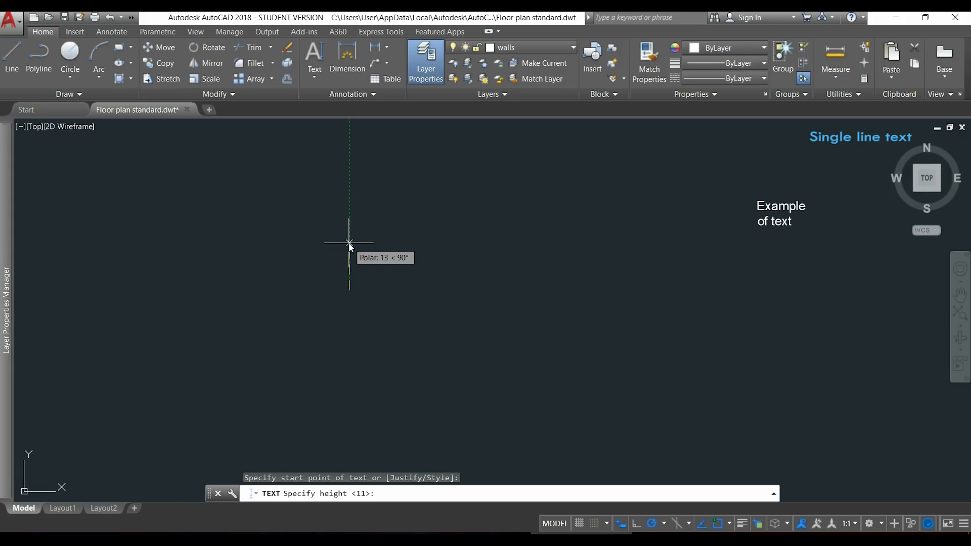
{"action": "type", "text": "20"}
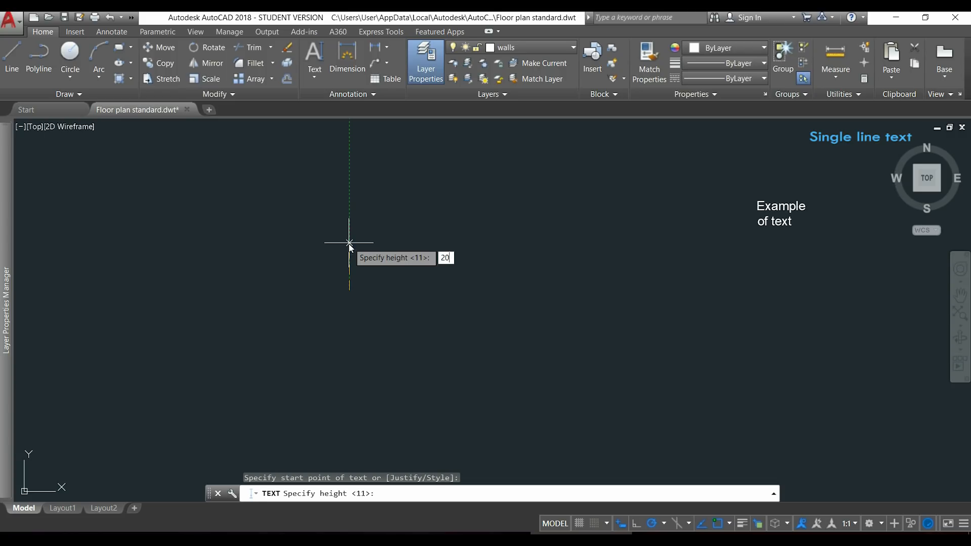
{"action": "key", "text": "Return"}
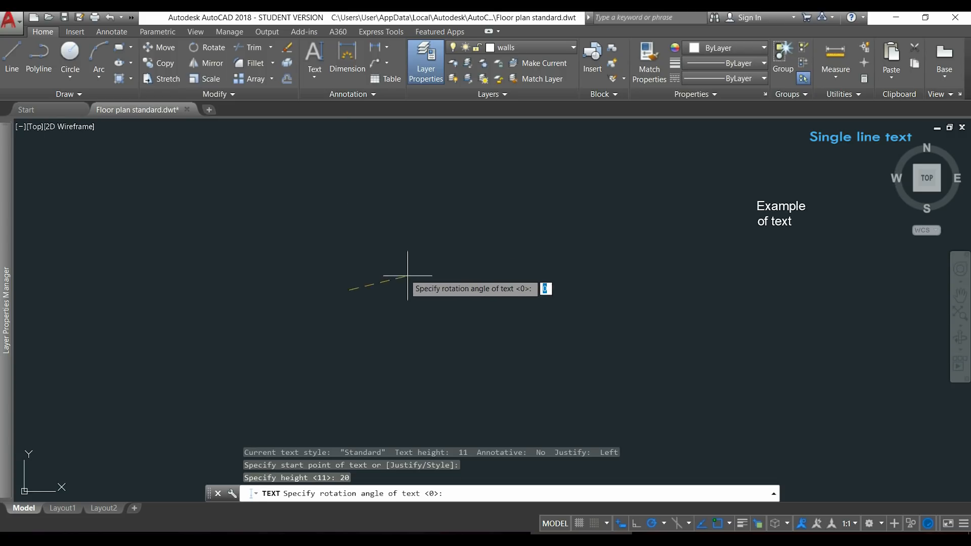
{"action": "left_click", "coordinate": [563, 290]}
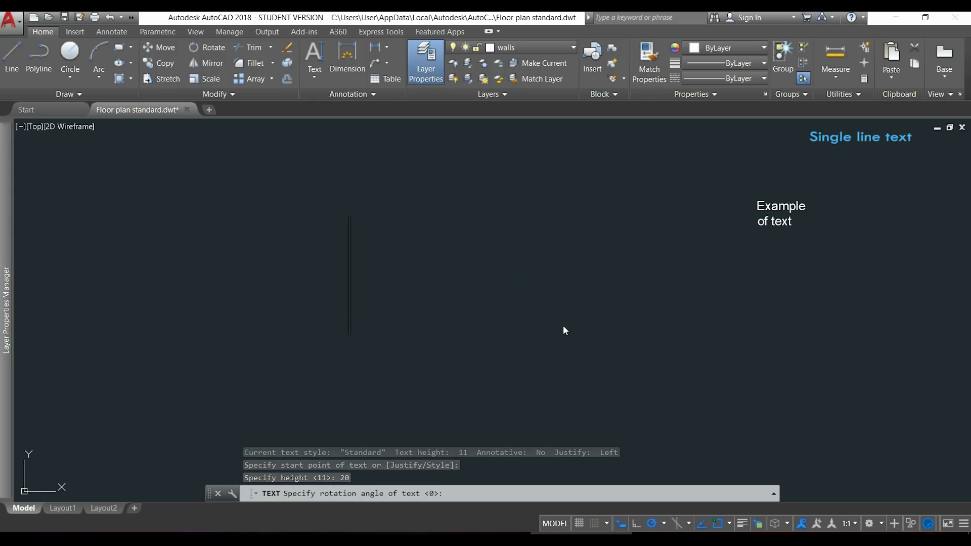
{"action": "type", "text": "te"}
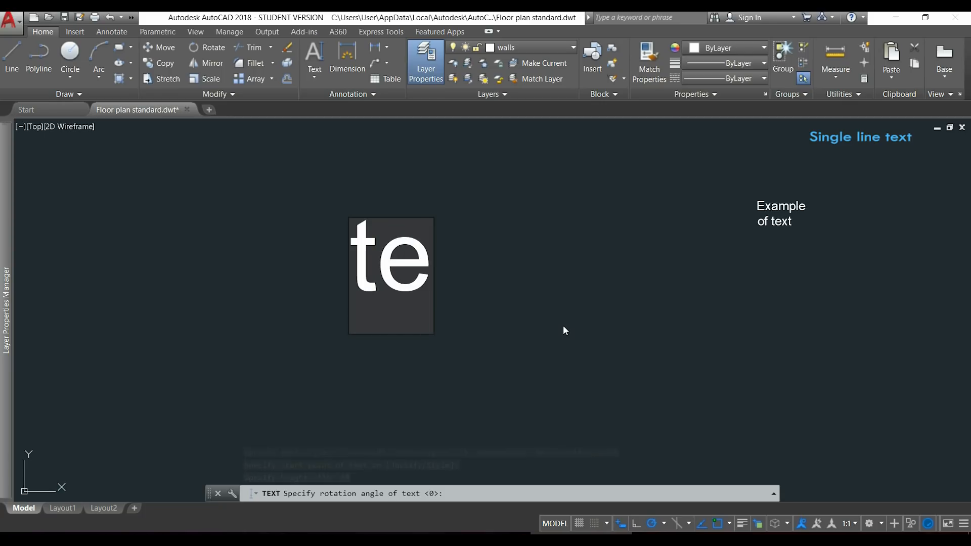
{"action": "type", "text": "xt"}
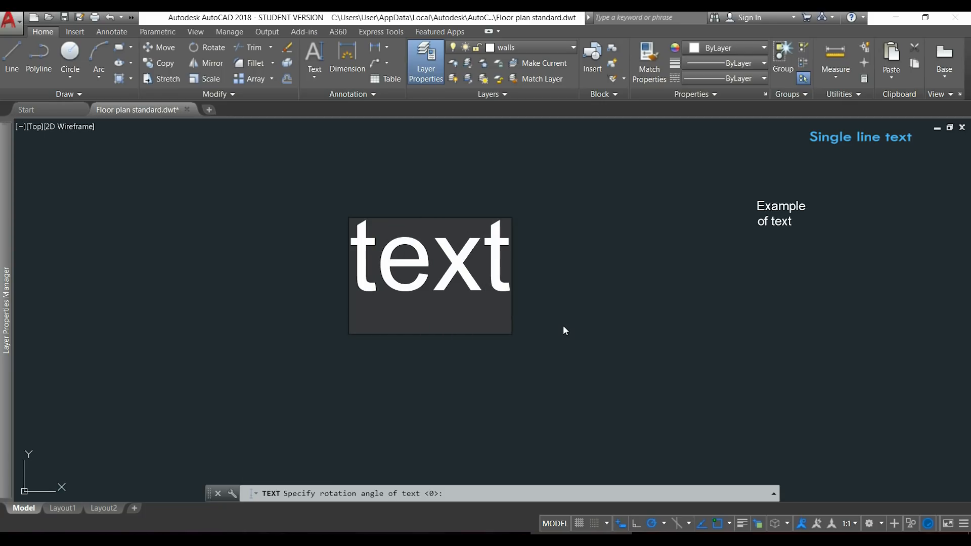
{"action": "left_click", "coordinate": [563, 326]}
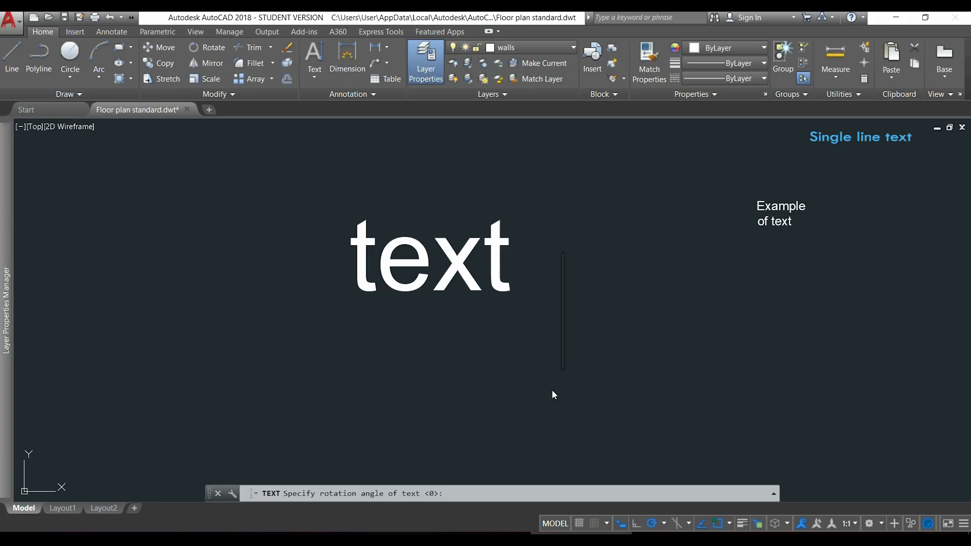
{"action": "key", "text": "Escape"}
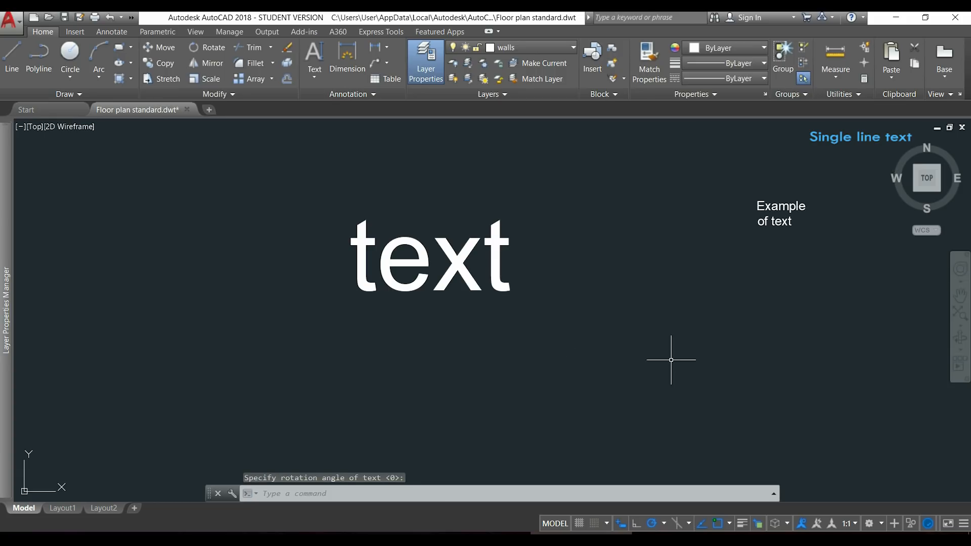
Step: Set the height of the single-line "text" object to 30 in its properties
{"action": "scroll", "coordinate": [576, 308], "scroll_direction": "down", "scroll_amount": 2}
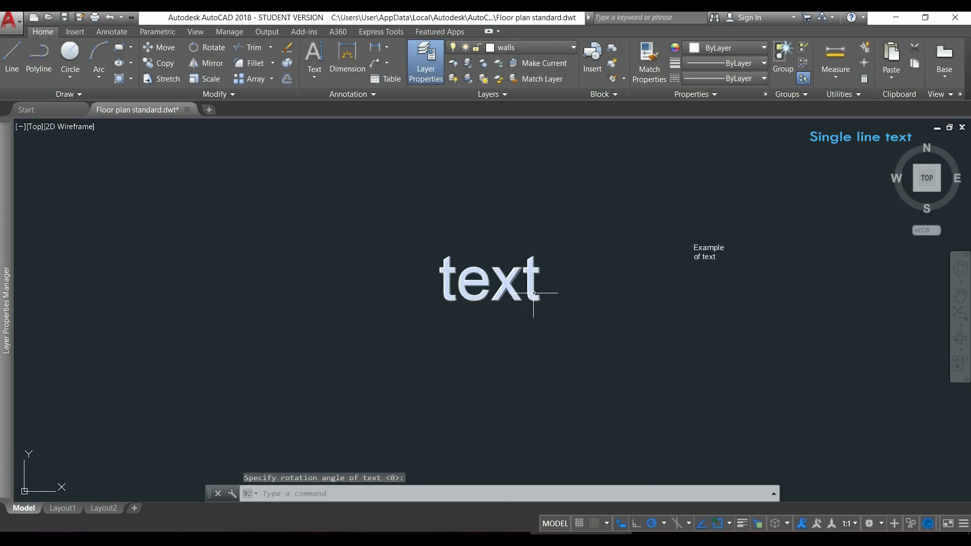
{"action": "double_click", "coordinate": [541, 286]}
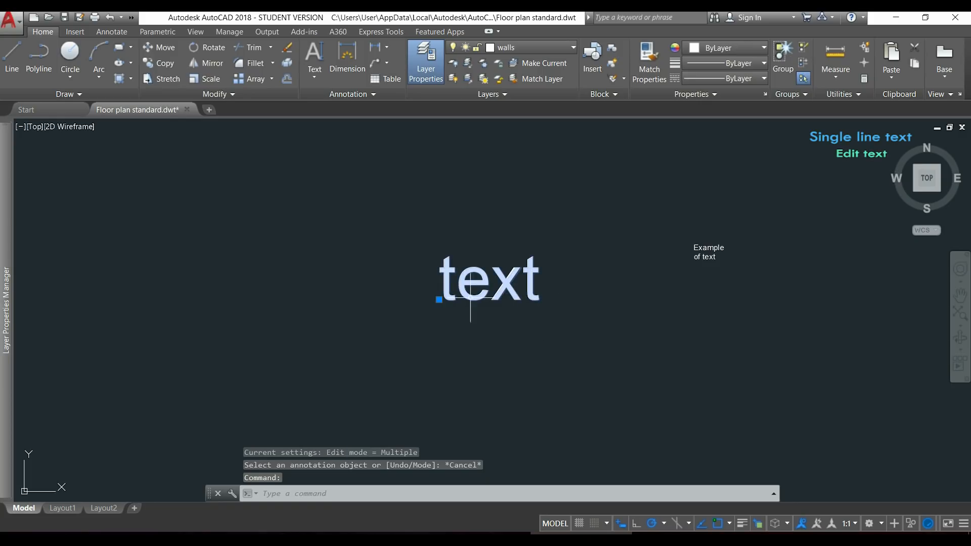
{"action": "right_click", "coordinate": [439, 299]}
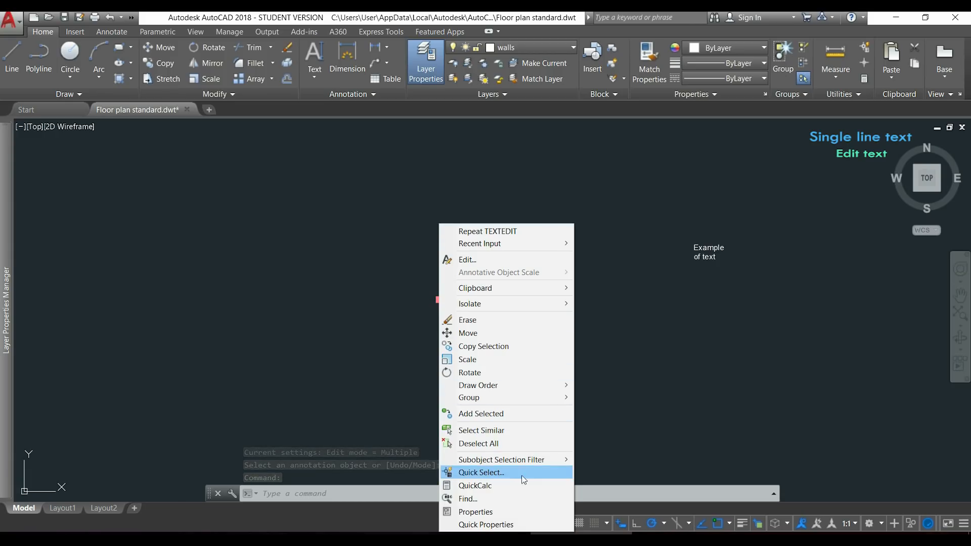
{"action": "left_click", "coordinate": [549, 512]}
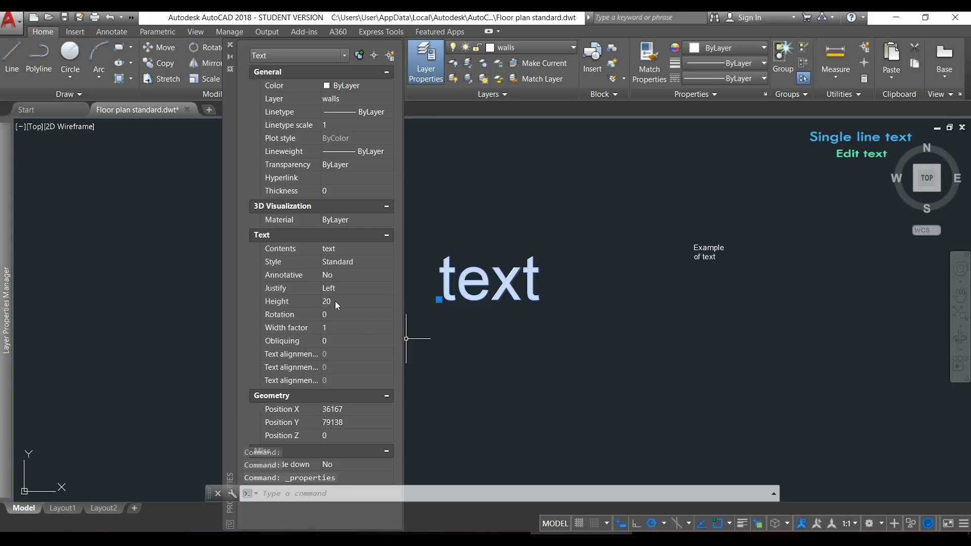
{"action": "left_click", "coordinate": [326, 302]}
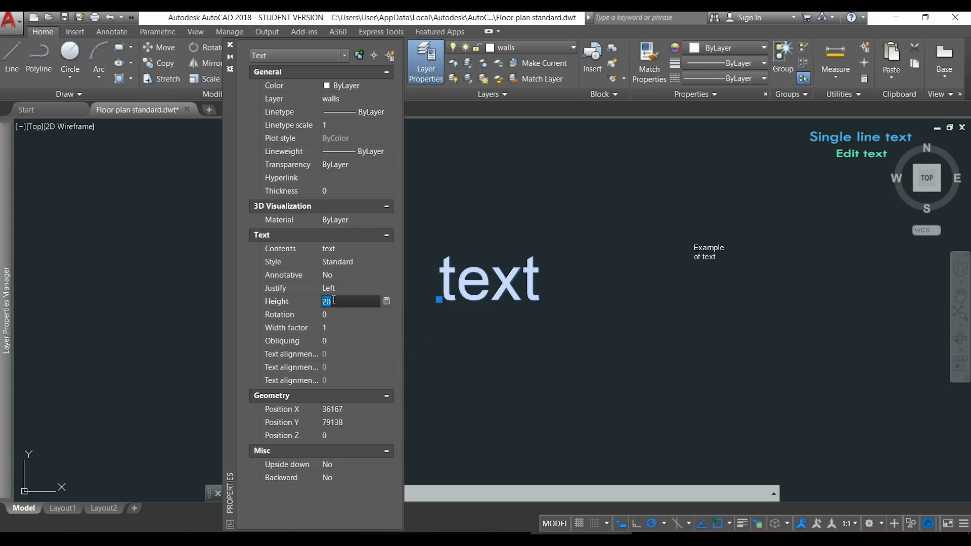
{"action": "type", "text": "30"}
{"action": "key", "text": "Tab"}
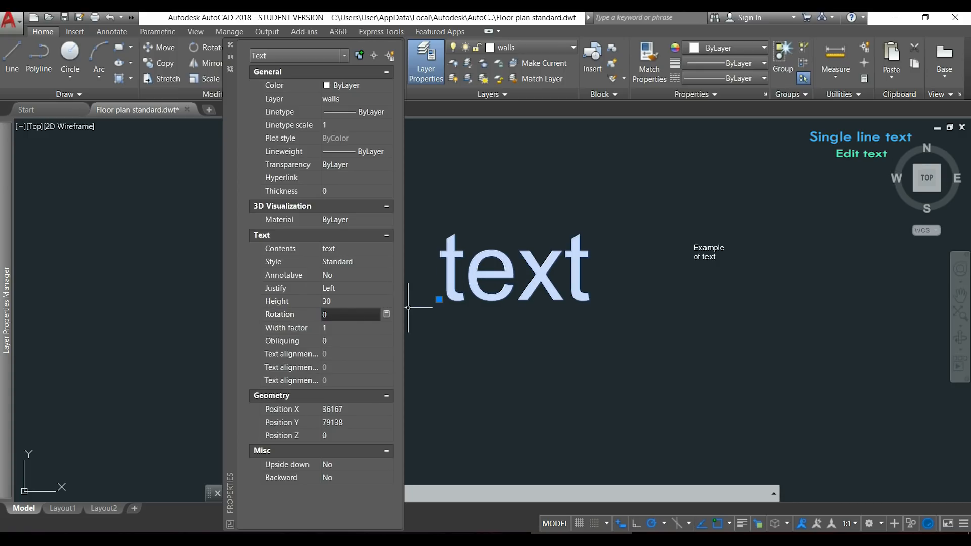
Step: Set the rotation of the single-line "text" object to 40
{"action": "left_click", "coordinate": [342, 315]}
{"action": "type", "text": "40"}
{"action": "key", "text": "Tab"}
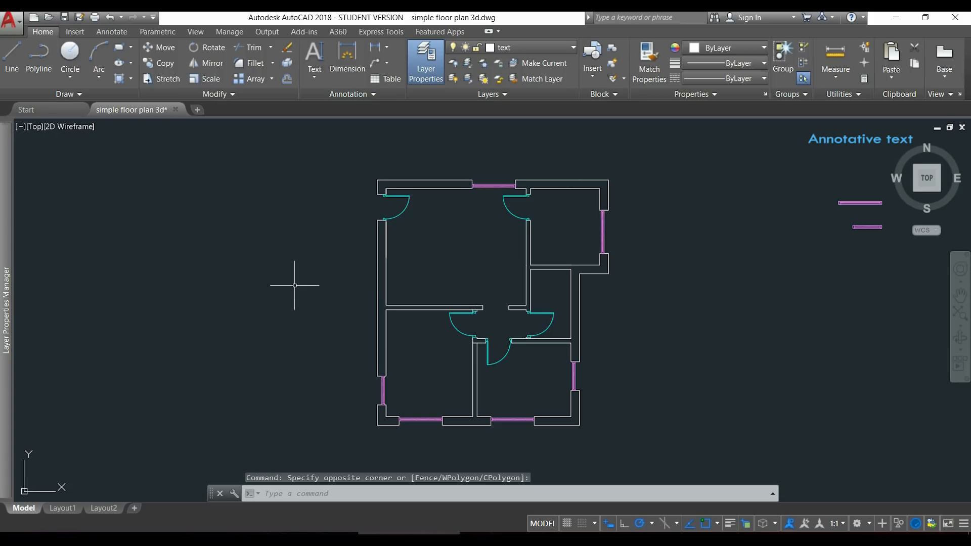
Step: View the floor plan in Layout1 and return to model space
{"action": "left_click", "coordinate": [72, 508]}
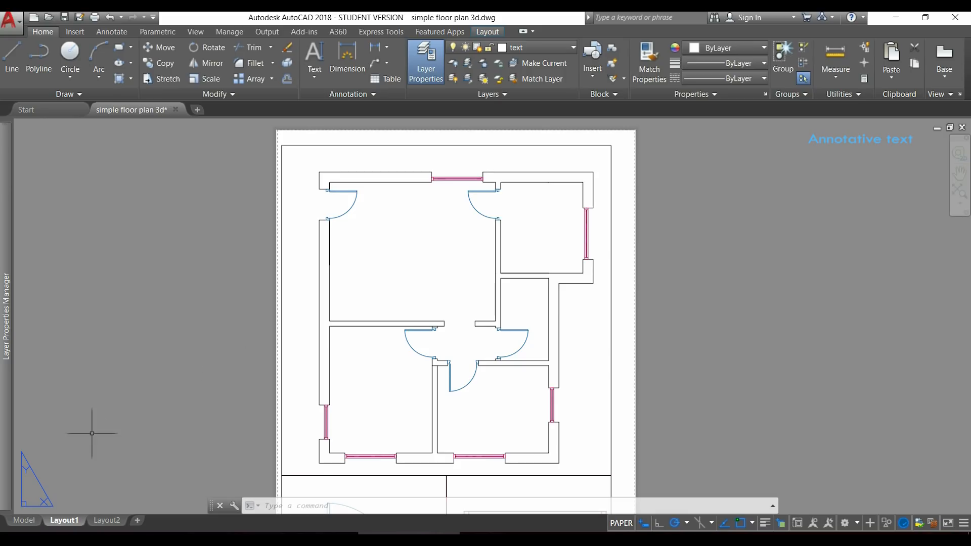
{"action": "left_click", "coordinate": [25, 520]}
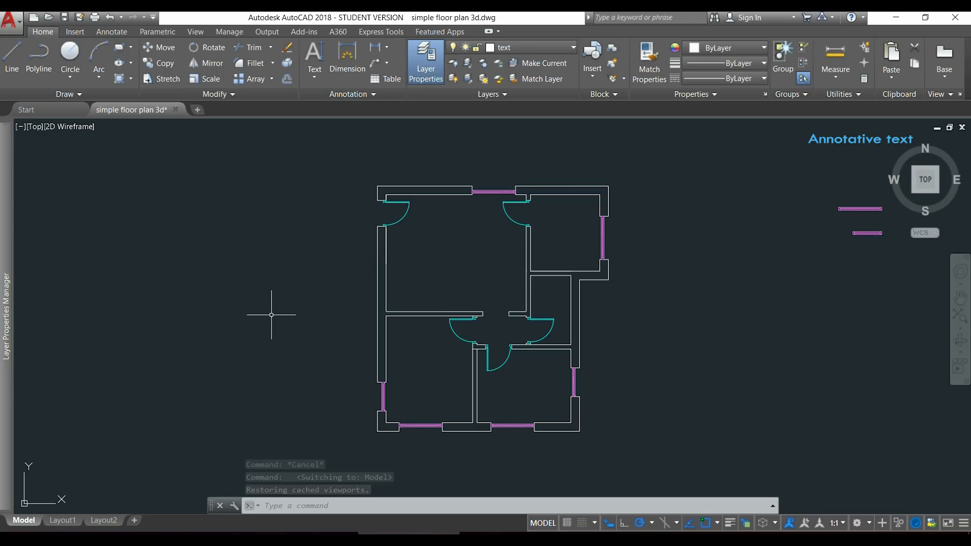
Step: Make Annotative the current text style
{"action": "left_click", "coordinate": [385, 94]}
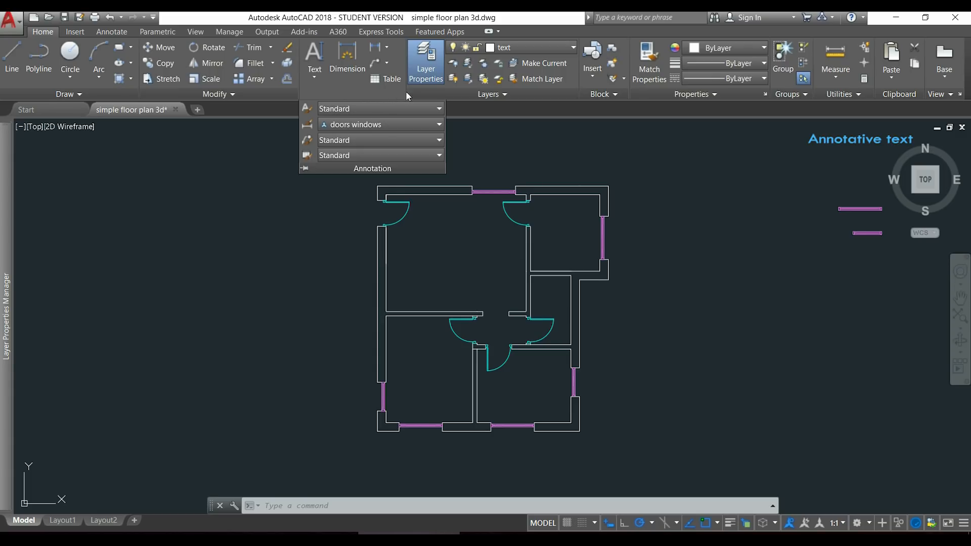
{"action": "left_click", "coordinate": [439, 109]}
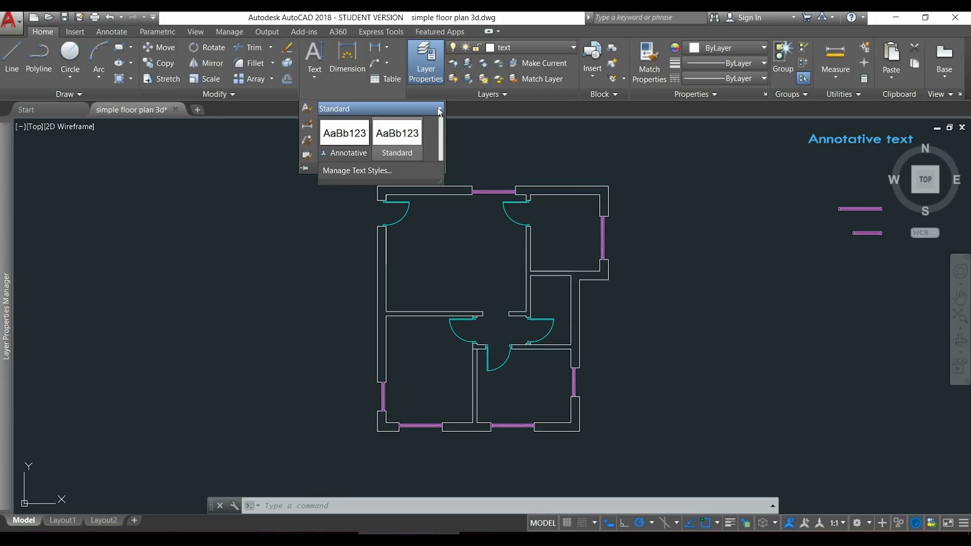
{"action": "left_click", "coordinate": [356, 138]}
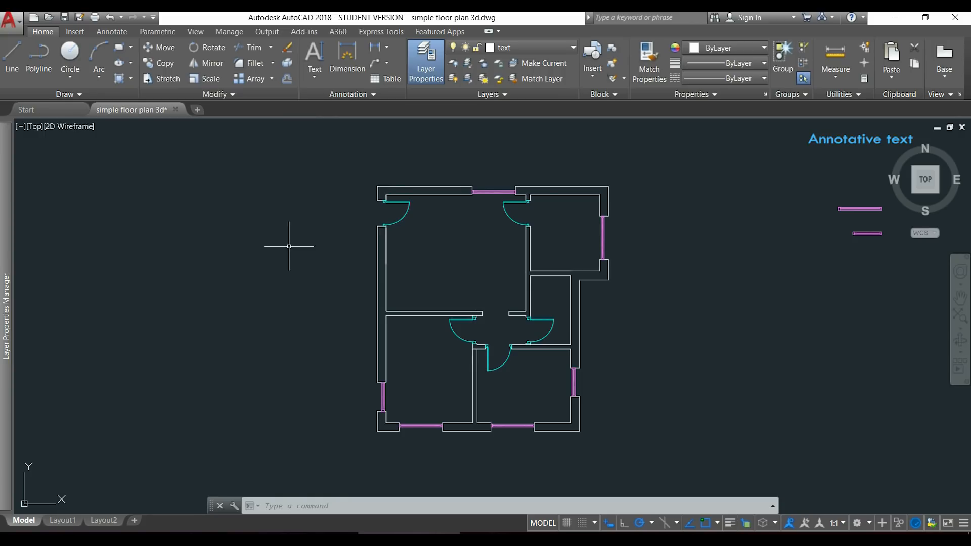
Step: Check the scale of the floor plan viewport in Layout1 and return to model space
{"action": "left_click", "coordinate": [63, 521]}
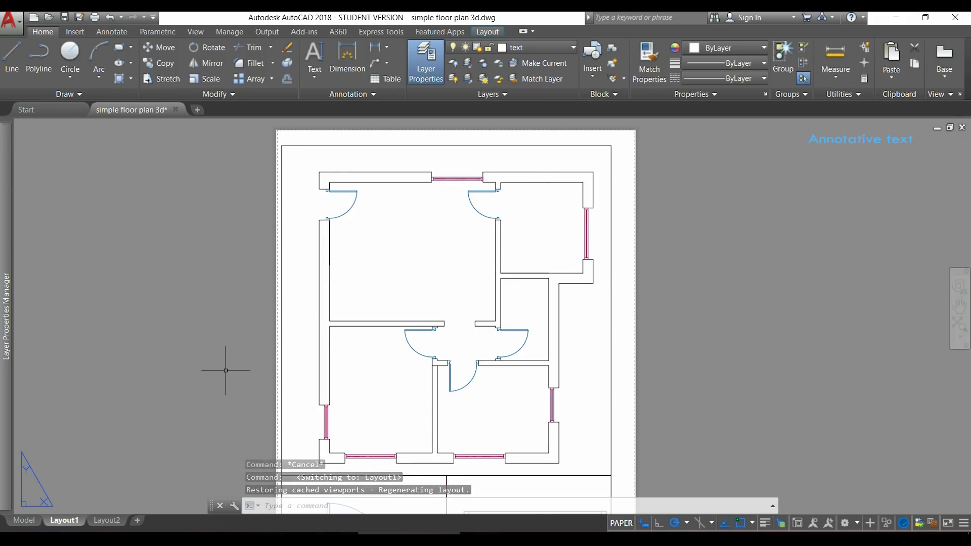
{"action": "double_click", "coordinate": [302, 297]}
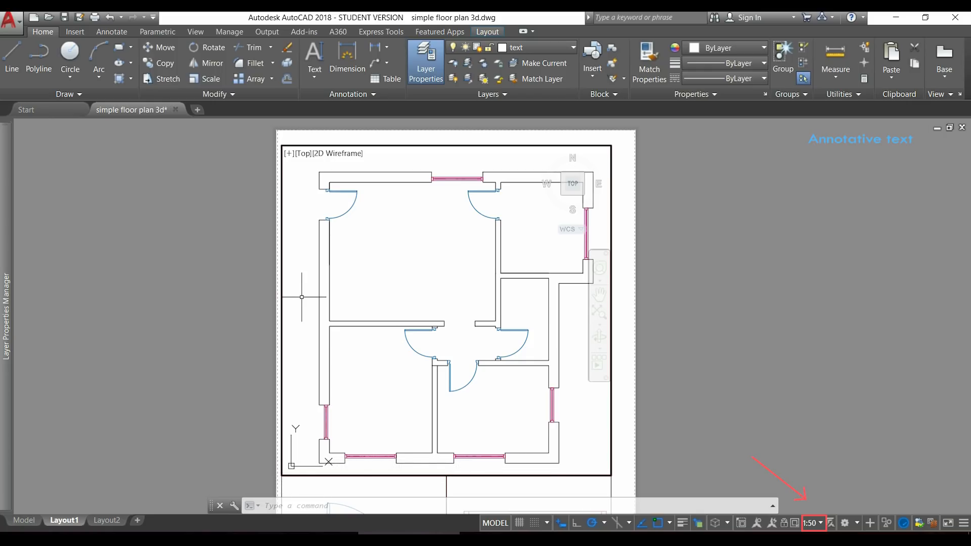
{"action": "double_click", "coordinate": [257, 319]}
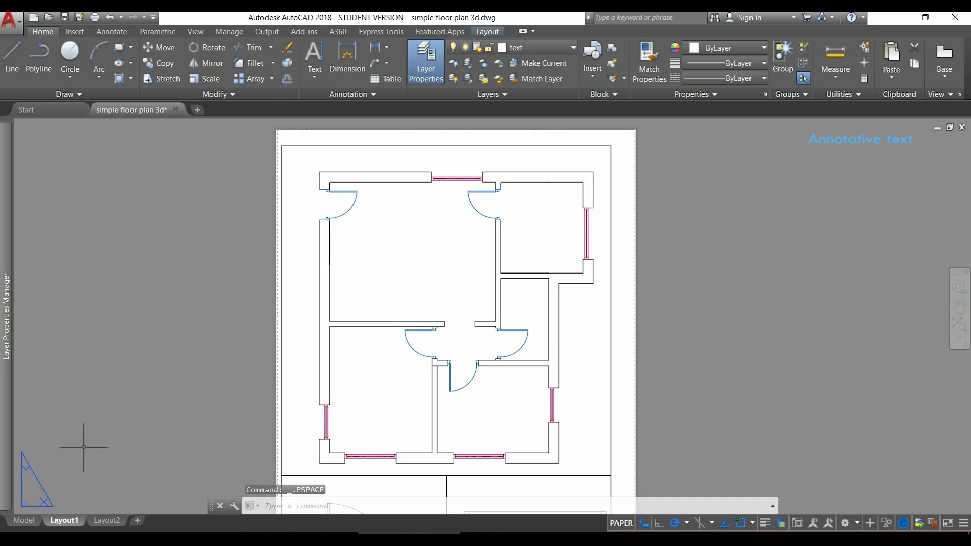
{"action": "left_click", "coordinate": [25, 521]}
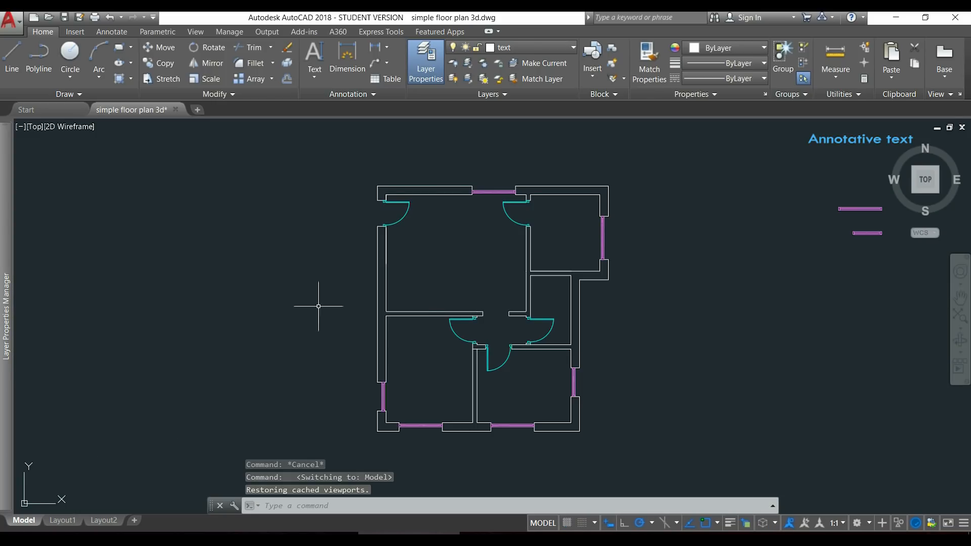
Step: Set the annotation scale to 1:50 and place horizontal single-line text "Living room" with paper height 5 in the floor plan's largest room
{"action": "left_click", "coordinate": [843, 522]}
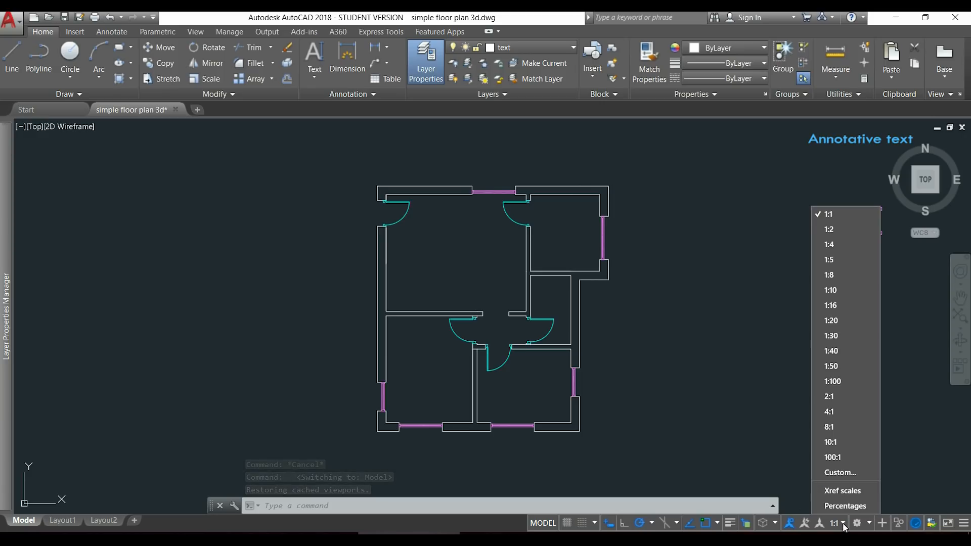
{"action": "left_click", "coordinate": [839, 365]}
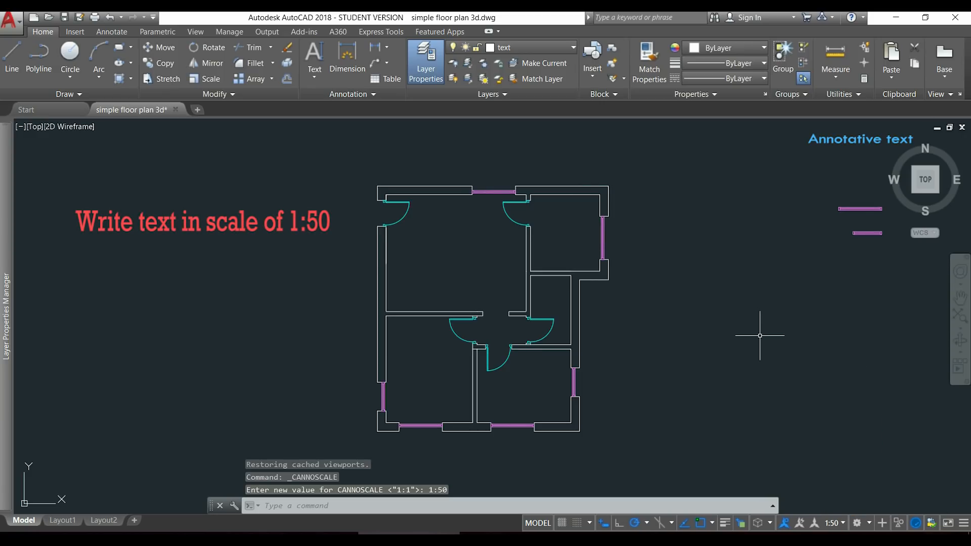
{"action": "left_click", "coordinate": [316, 59]}
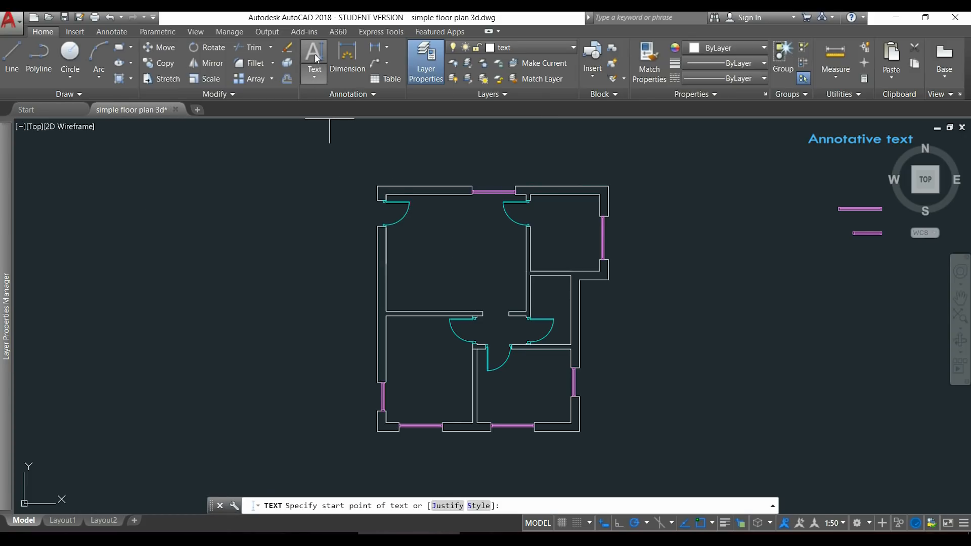
{"action": "left_click", "coordinate": [422, 264]}
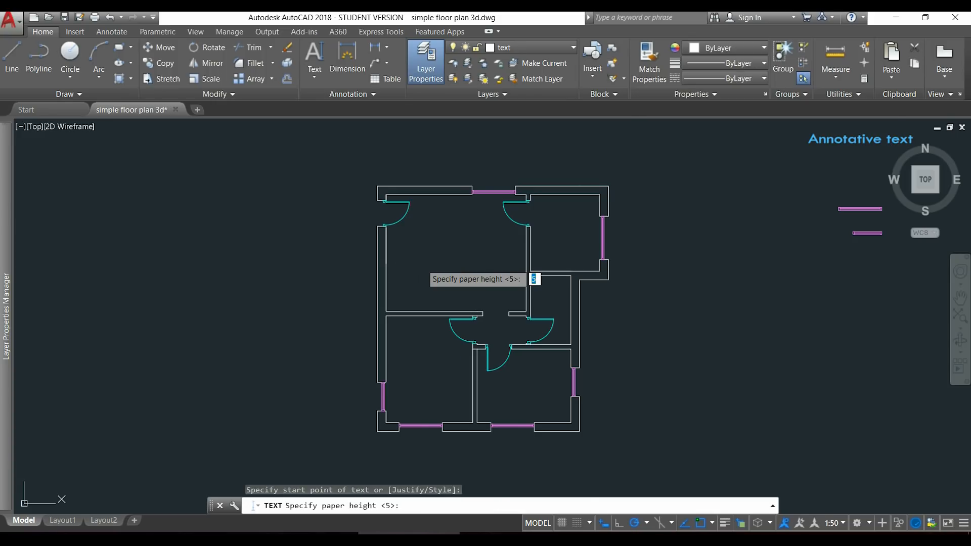
{"action": "scroll", "coordinate": [421, 264], "scroll_direction": "up", "scroll_amount": 4}
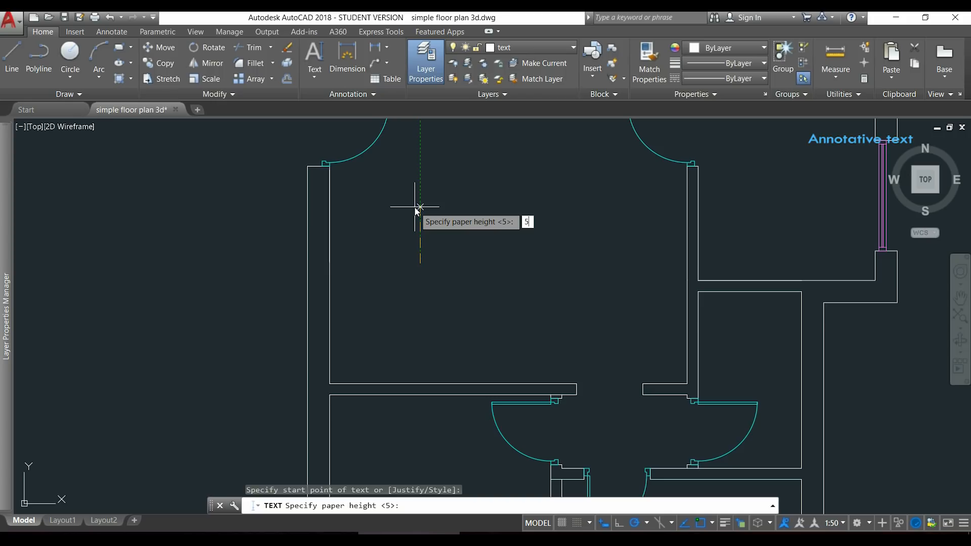
{"action": "key", "text": "Return"}
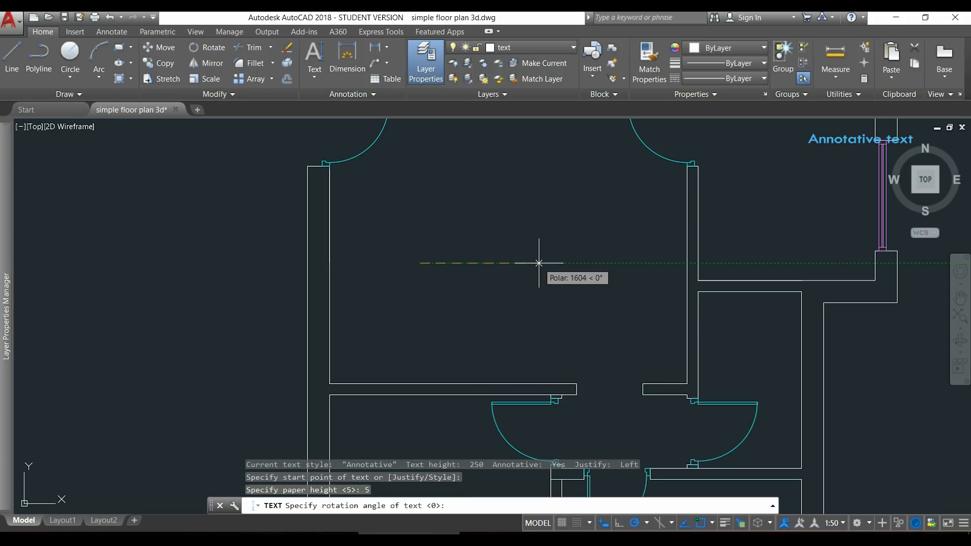
{"action": "left_click", "coordinate": [539, 263]}
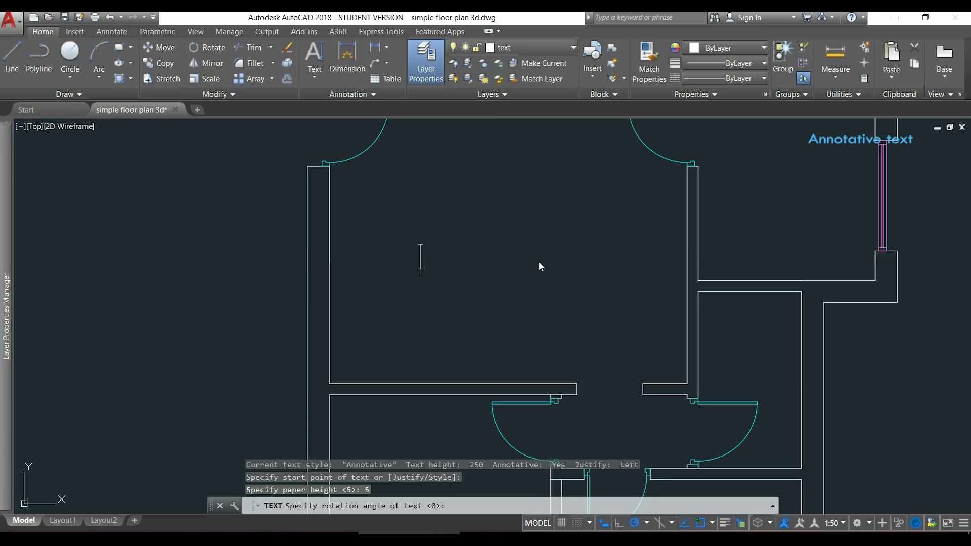
{"action": "type", "text": "Liv"}
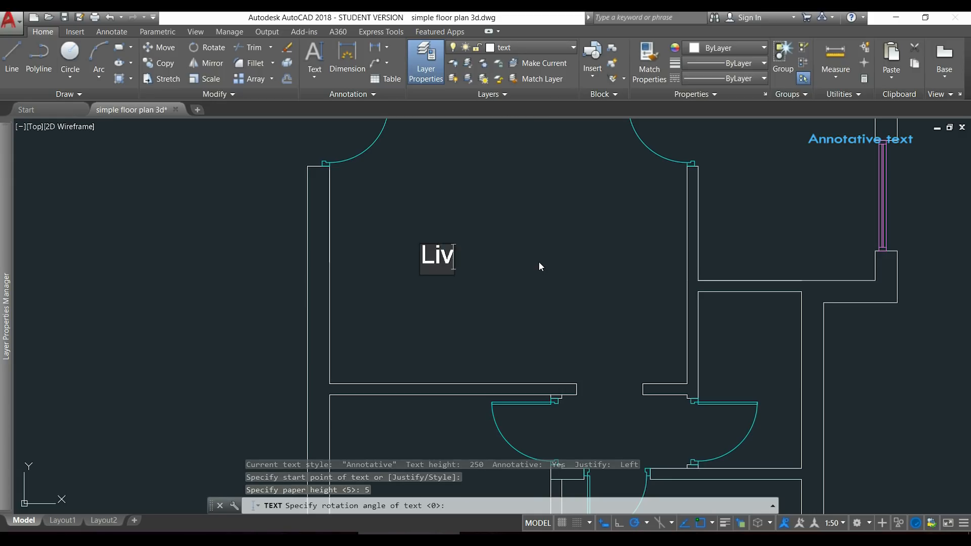
{"action": "type", "text": "ing room"}
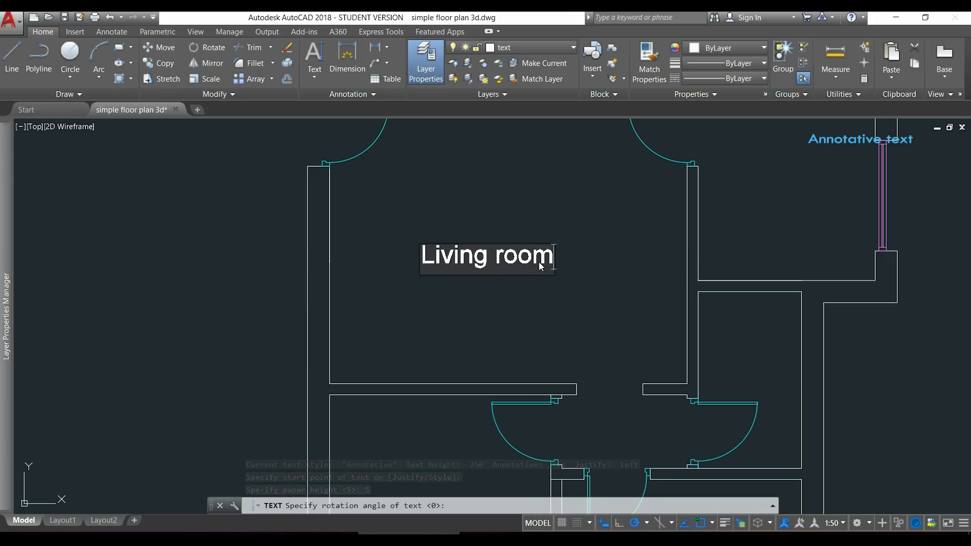
{"action": "left_click", "coordinate": [580, 190]}
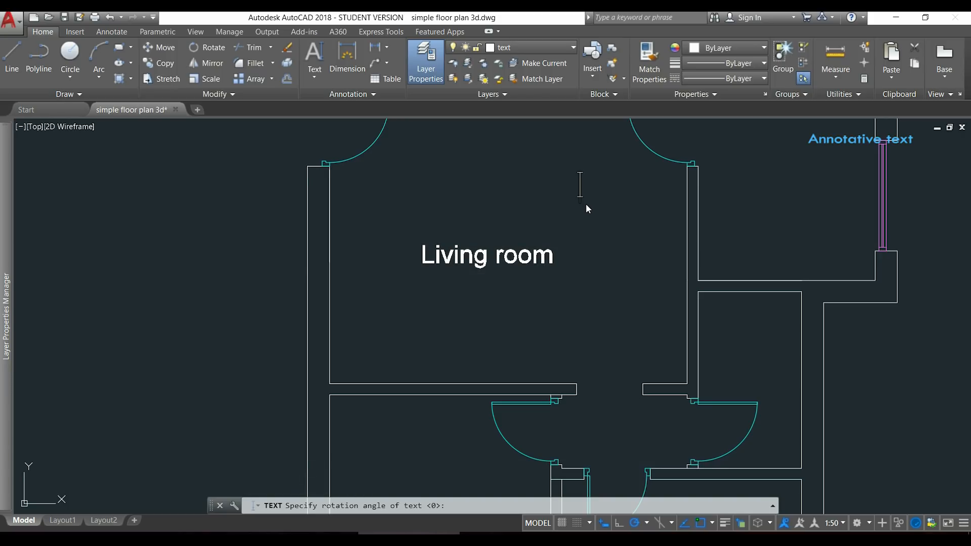
{"action": "key", "text": "Escape"}
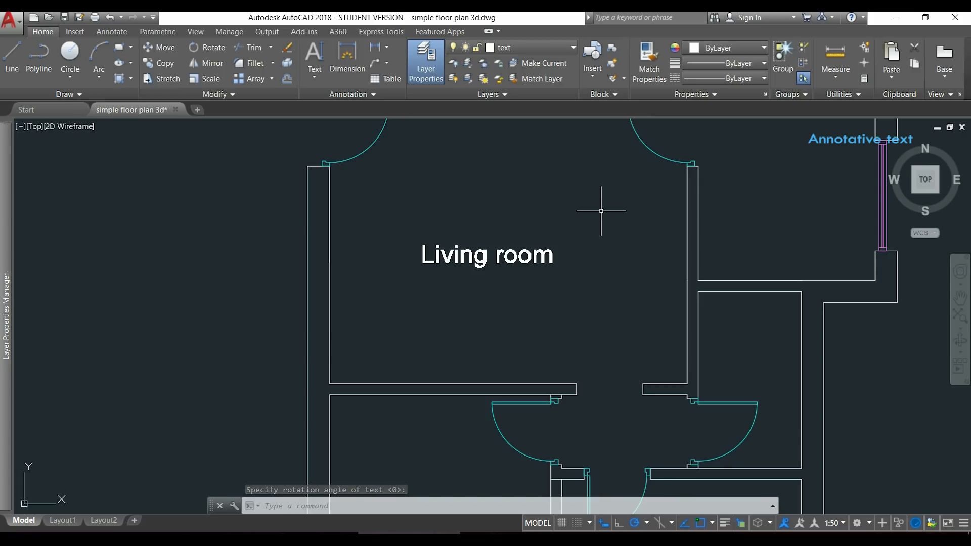
Step: Examine the paper and model text heights of the "Living room" label in its properties
{"action": "left_click", "coordinate": [551, 260]}
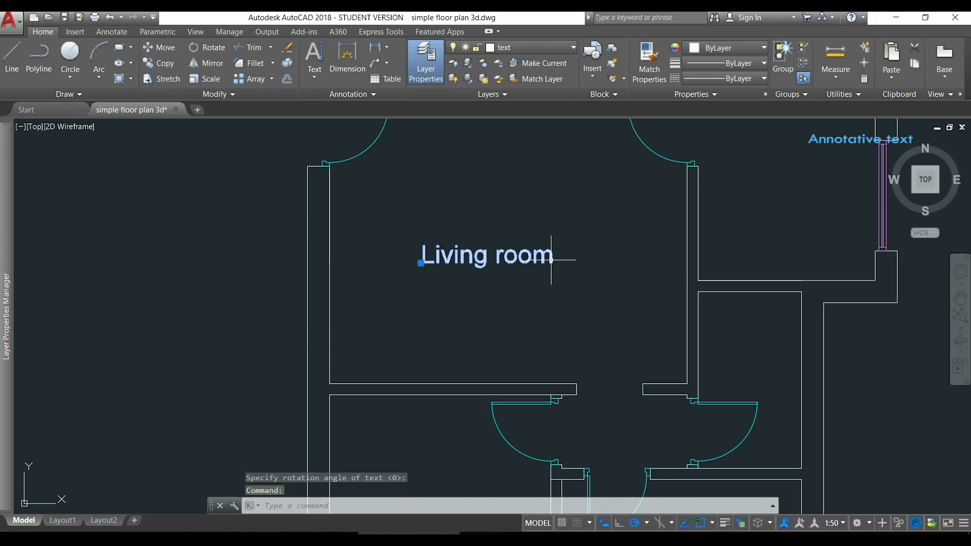
{"action": "right_click", "coordinate": [420, 262]}
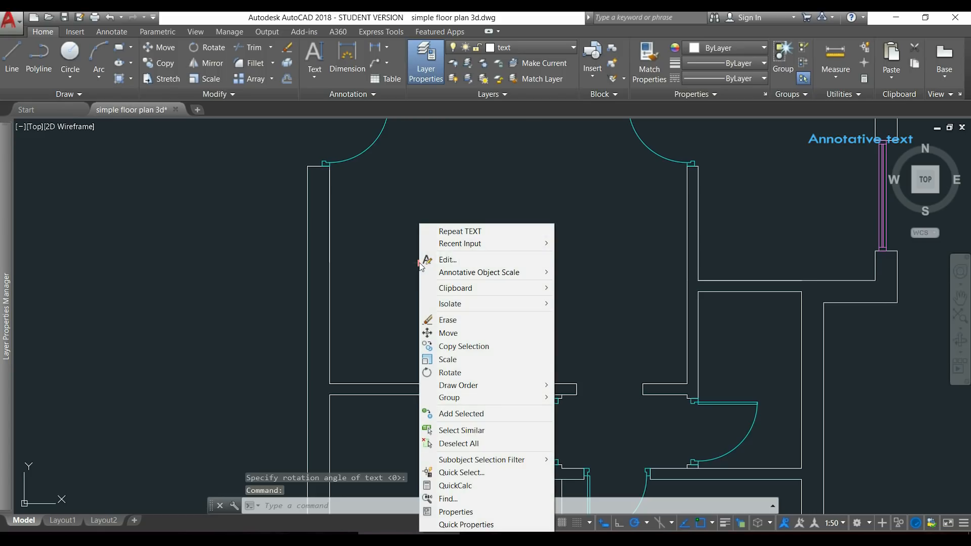
{"action": "left_click", "coordinate": [496, 512]}
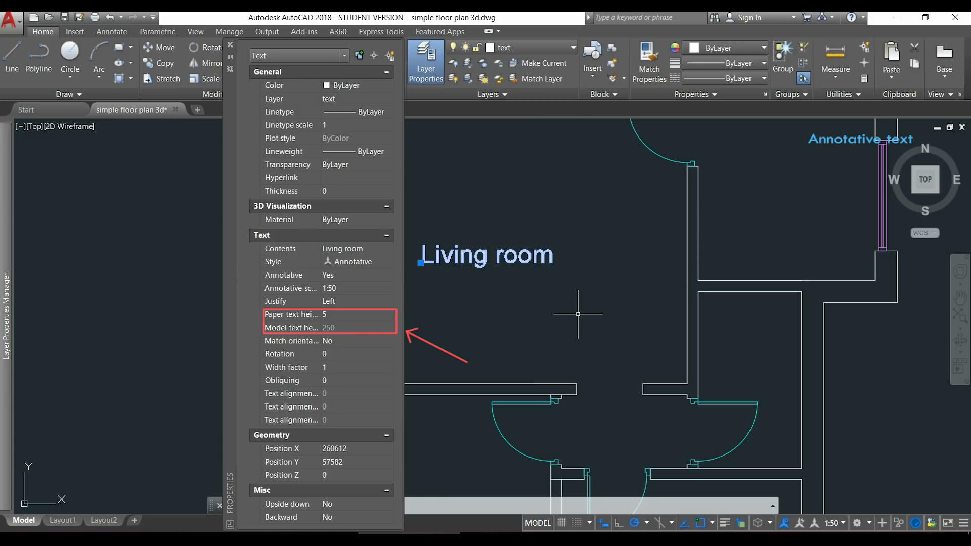
{"action": "left_click", "coordinate": [229, 45]}
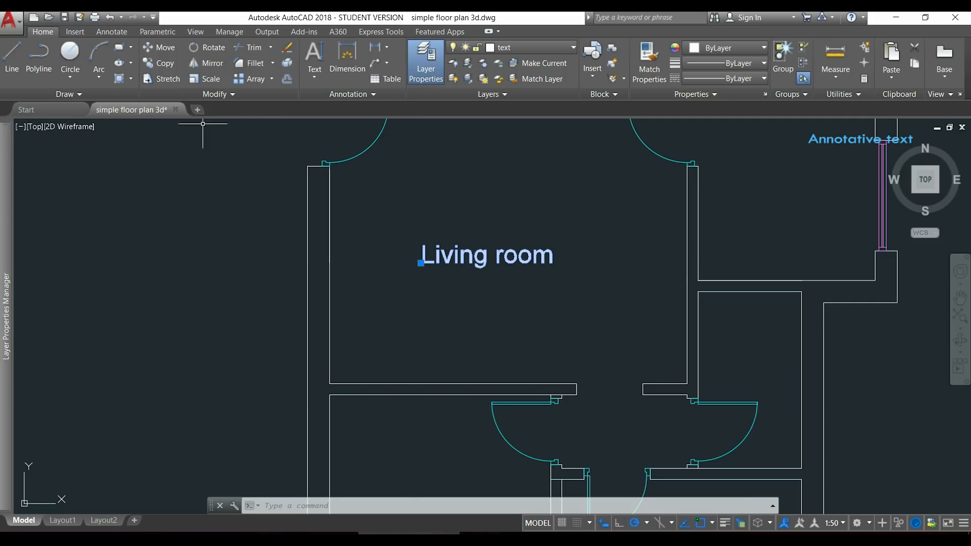
{"action": "key", "text": "Escape"}
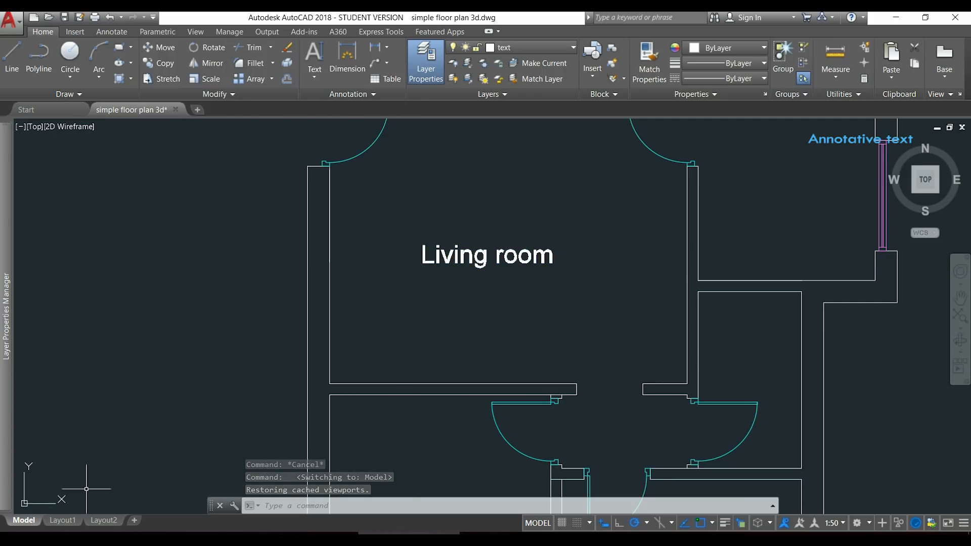
Step: View the "Living room" label in Layout1, check the door viewport's scale, and return to model space
{"action": "left_click", "coordinate": [64, 520]}
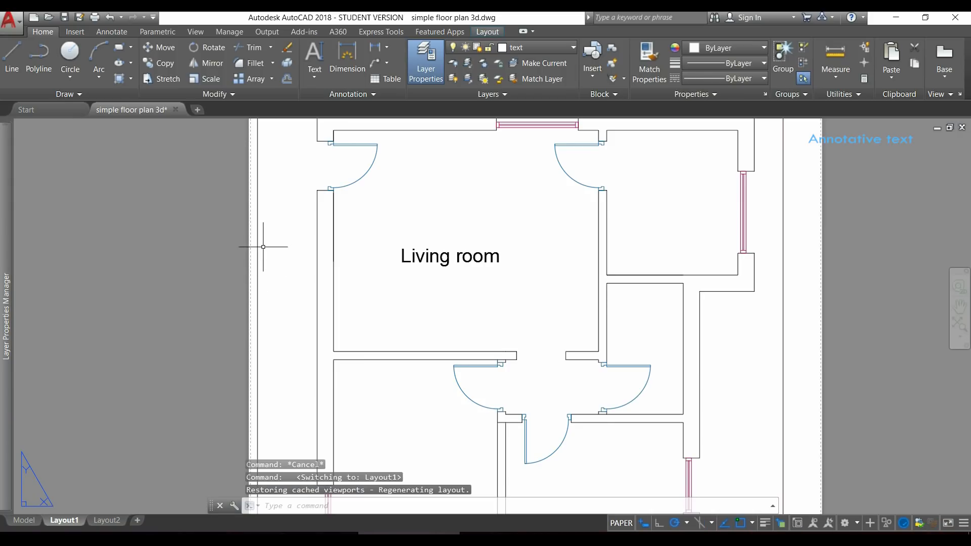
{"action": "middle_click_drag", "start_coordinate": [182, 407], "coordinate": [198, 140]}
{"action": "middle_click_drag", "start_coordinate": [174, 346], "coordinate": [252, 202]}
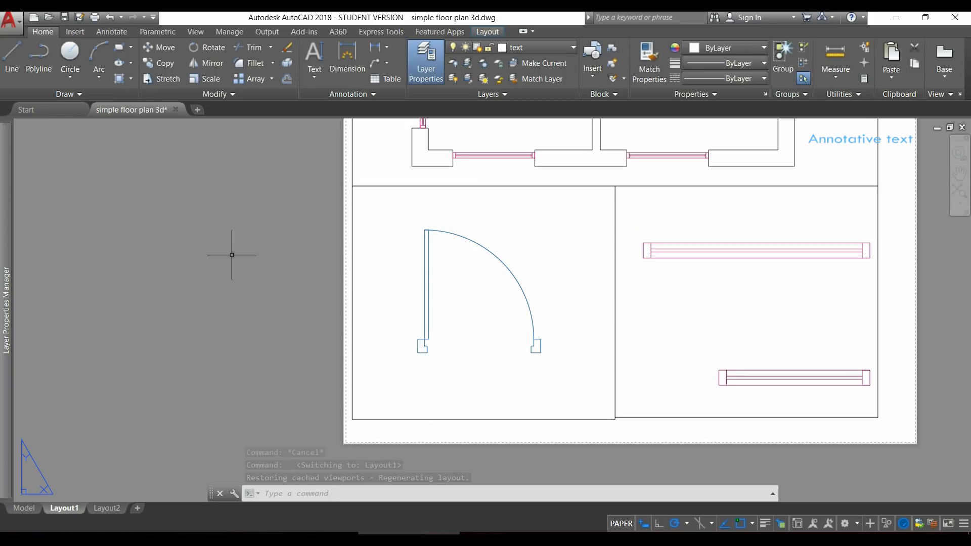
{"action": "double_click", "coordinate": [381, 250]}
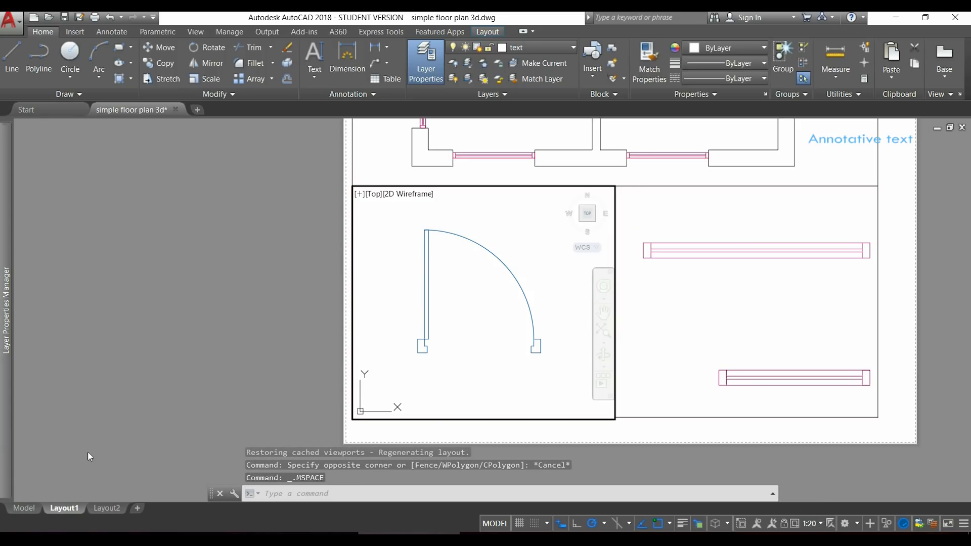
{"action": "double_click", "coordinate": [197, 387]}
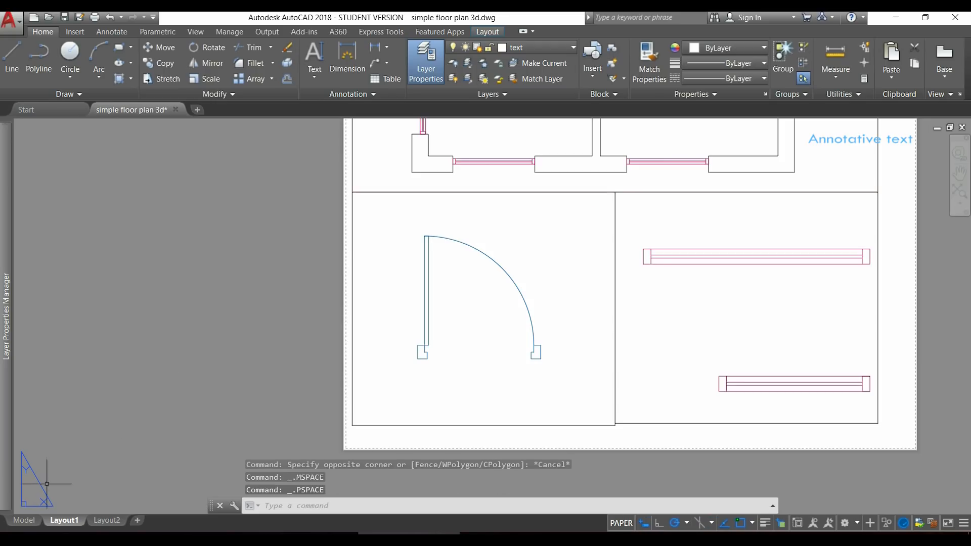
{"action": "left_click", "coordinate": [25, 525]}
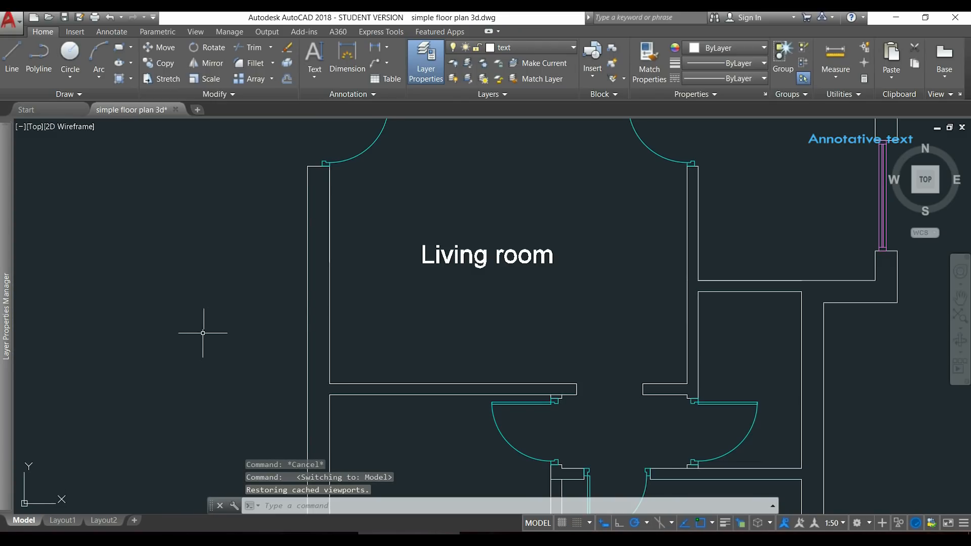
Step: Set the annotation scale to 1:20 for labelling the separate door detail in model space
{"action": "scroll", "coordinate": [203, 333], "scroll_direction": "down", "scroll_amount": 10}
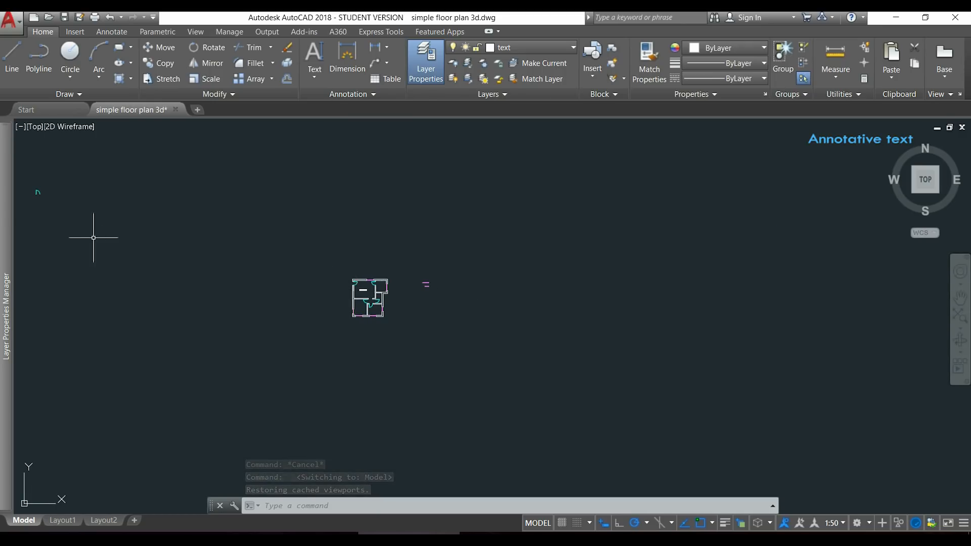
{"action": "middle_click_drag", "start_coordinate": [93, 237], "coordinate": [468, 296]}
{"action": "scroll", "coordinate": [405, 254], "scroll_direction": "up", "scroll_amount": 10}
{"action": "scroll", "coordinate": [439, 240], "scroll_direction": "up", "scroll_amount": 4}
{"action": "middle_click_drag", "start_coordinate": [364, 235], "coordinate": [473, 275]}
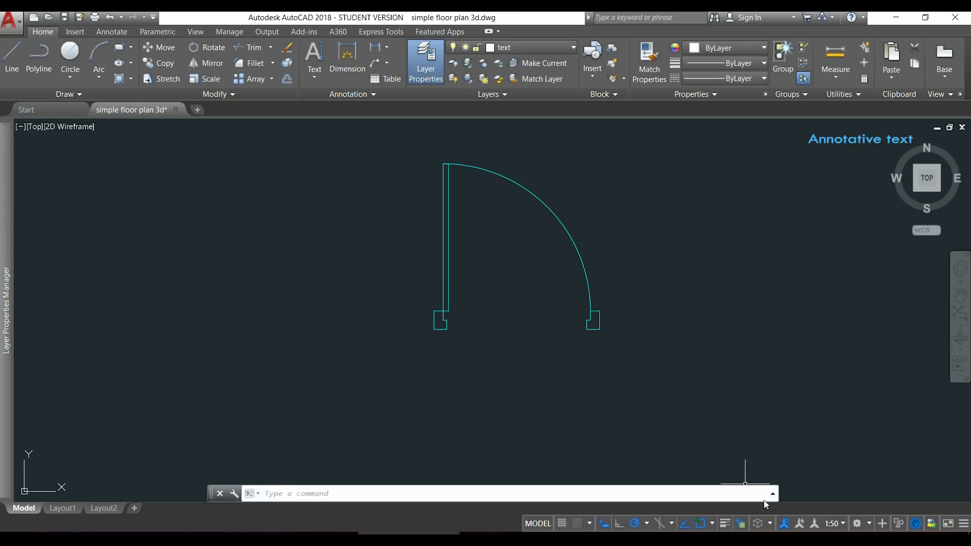
{"action": "left_click", "coordinate": [843, 525]}
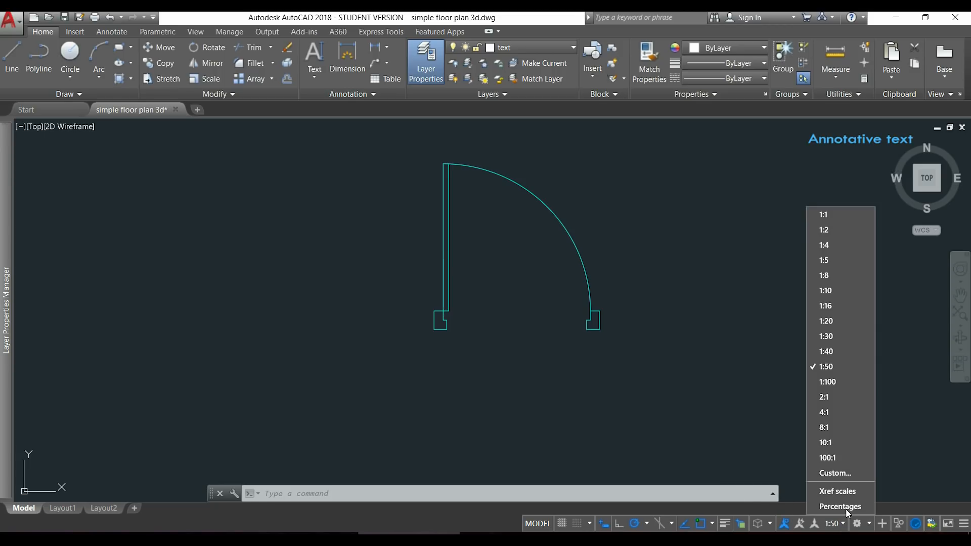
{"action": "left_click", "coordinate": [841, 321]}
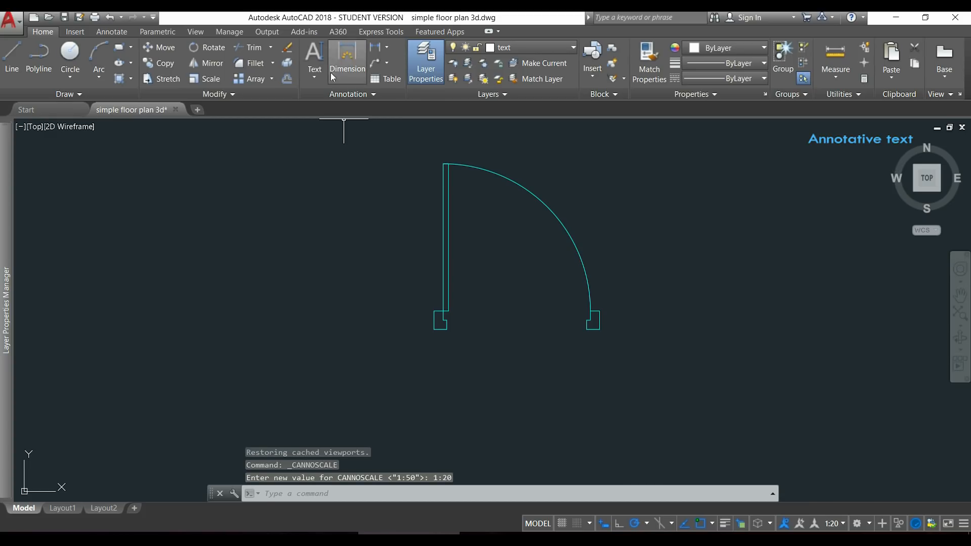
Step: Place horizontal single-line text "door" with paper height 5 below the door detail
{"action": "left_click", "coordinate": [314, 54]}
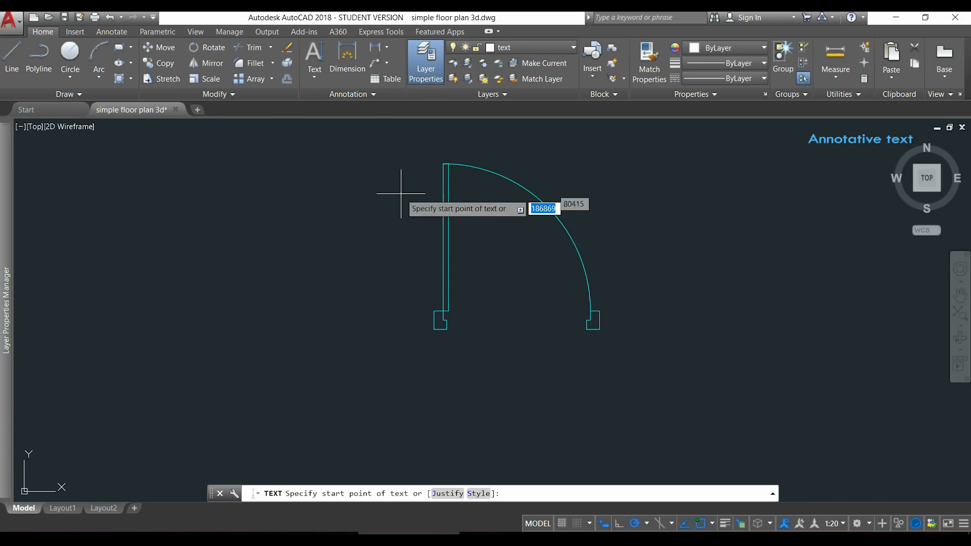
{"action": "left_click", "coordinate": [470, 367]}
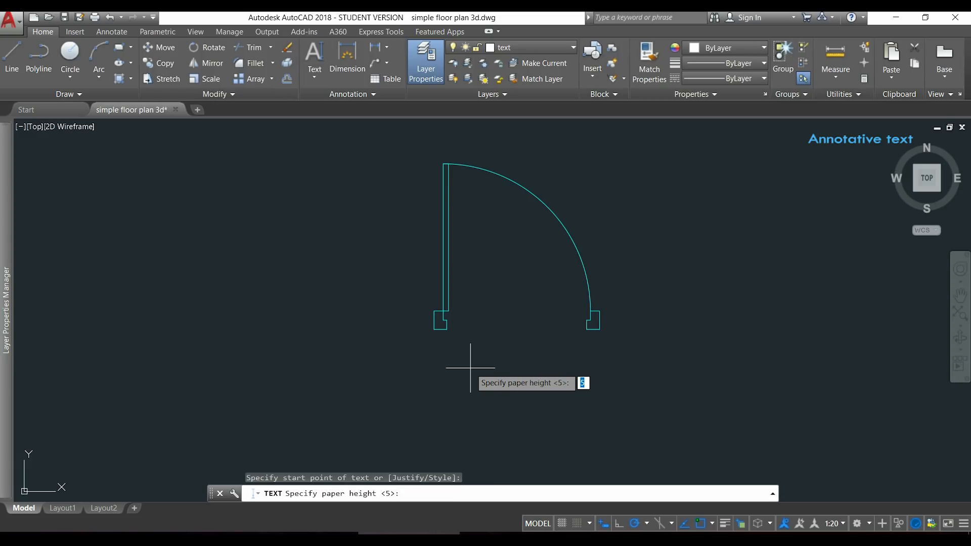
{"action": "key", "text": "Return"}
{"action": "key", "text": "Return"}
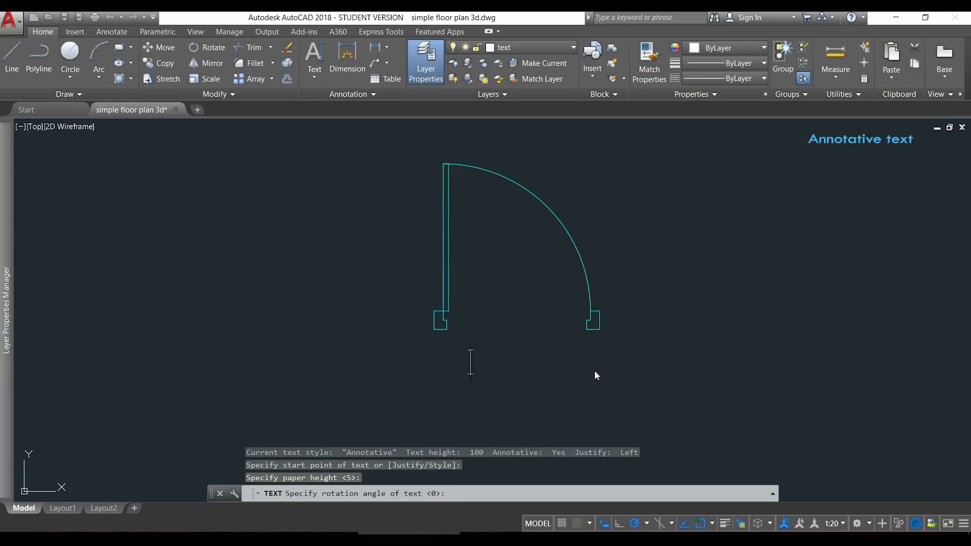
{"action": "type", "text": "door"}
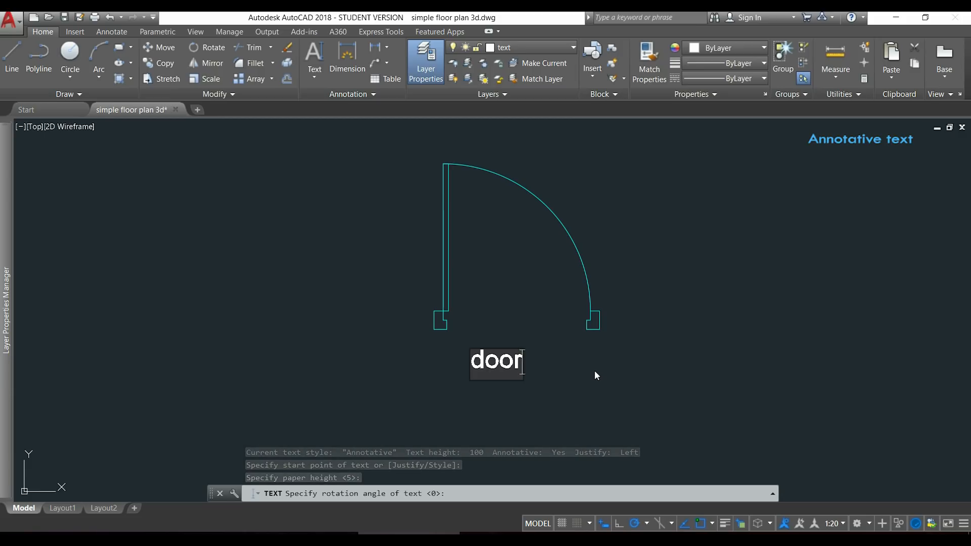
{"action": "left_click", "coordinate": [608, 345]}
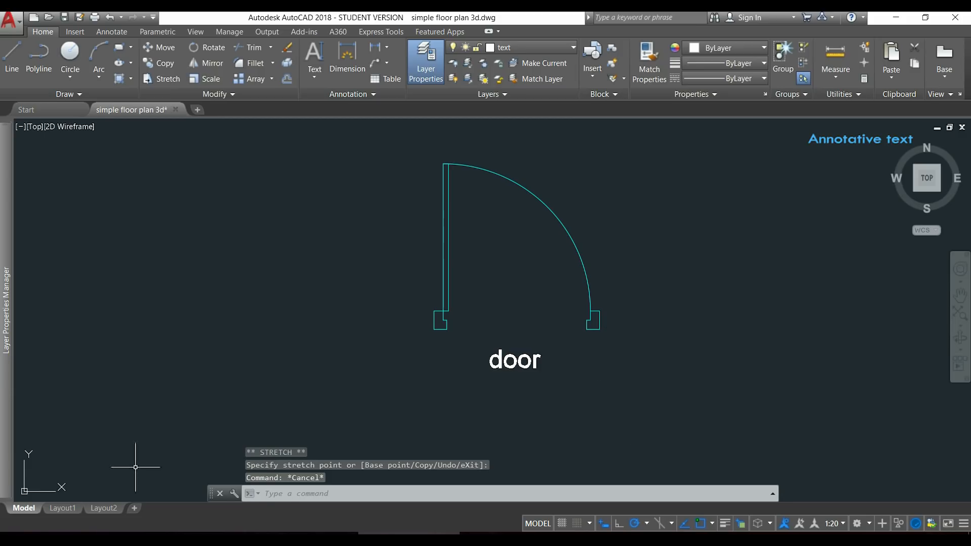
Step: View the "door" label in its Layout1 viewport and return to model space
{"action": "left_click", "coordinate": [68, 509]}
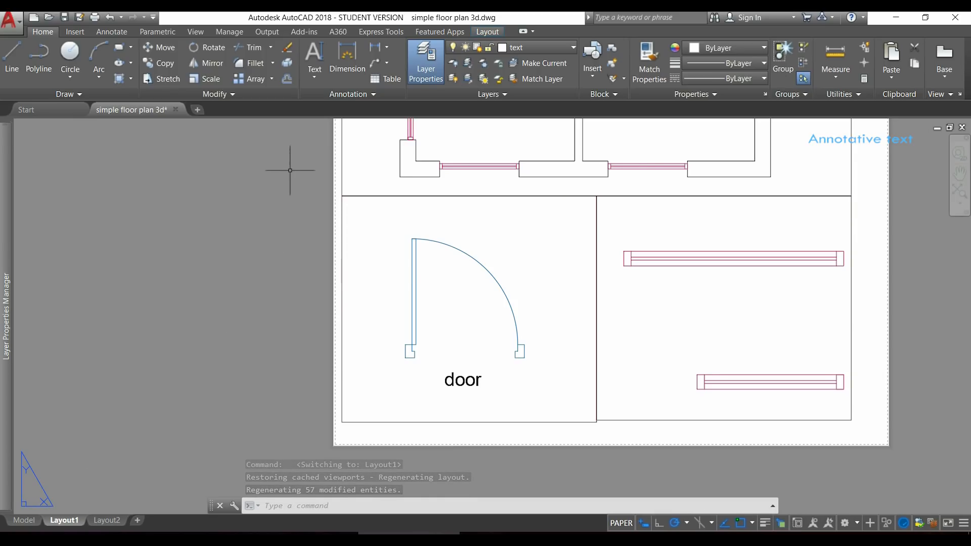
{"action": "middle_click_drag", "start_coordinate": [297, 164], "coordinate": [280, 197]}
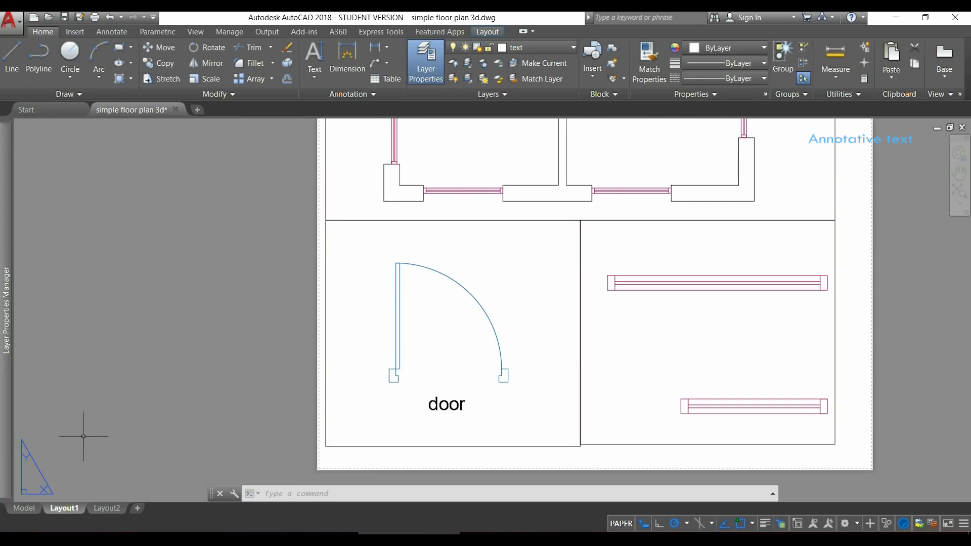
{"action": "left_click", "coordinate": [29, 517]}
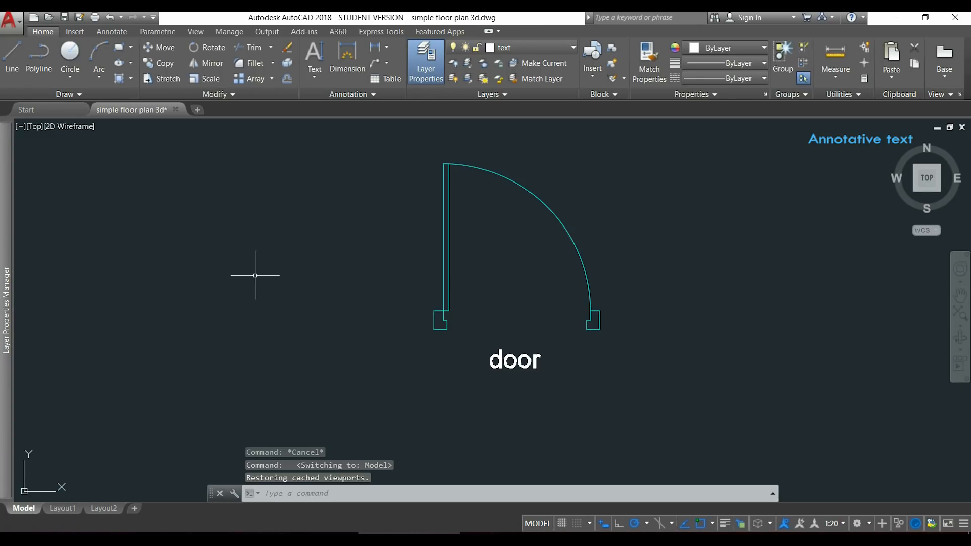